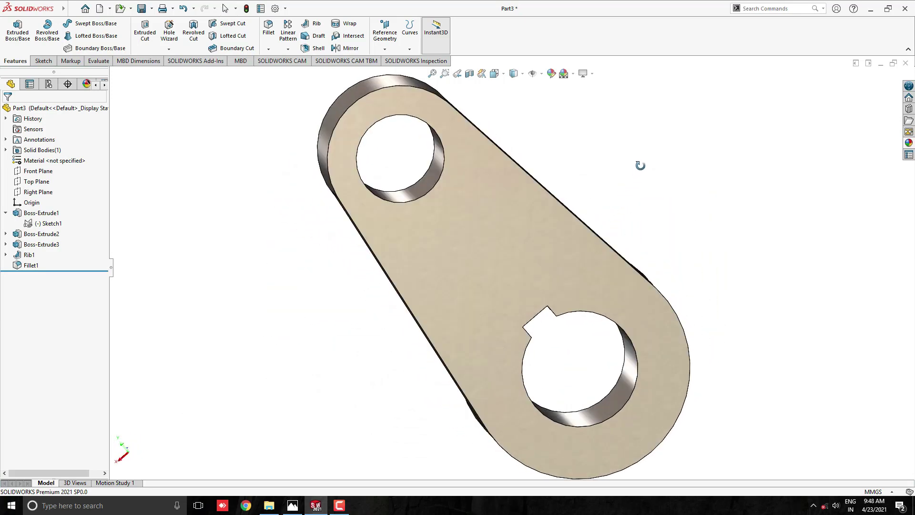
- Orbit the finished keyed lever to show its thickness
middle_drag(357, 390, 437, 244)
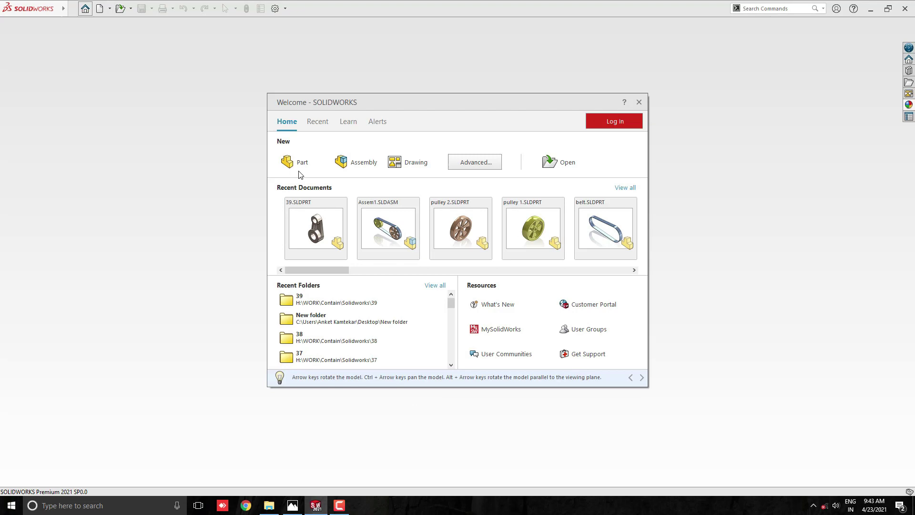
- Create a new blank part, Part3, and widen its window beside the lever reference image
click(299, 163)
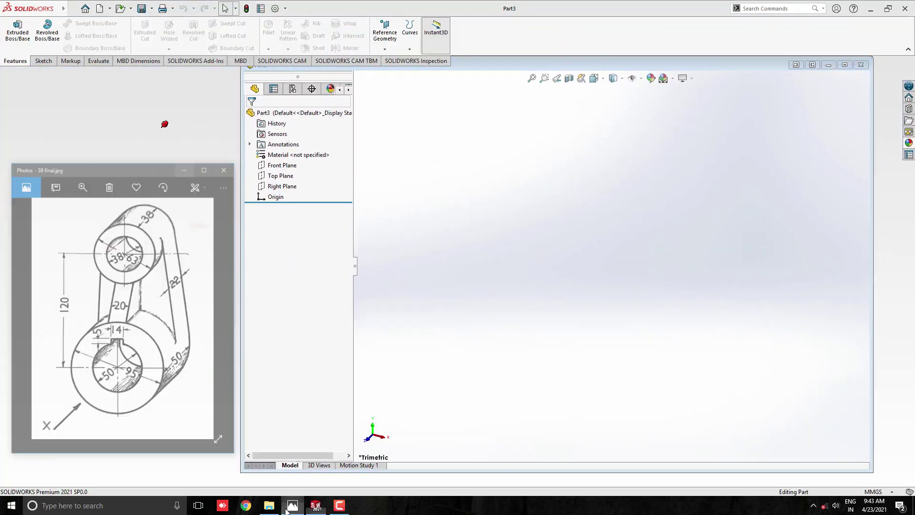
drag(871, 419, 912, 419)
drag(241, 334, 219, 333)
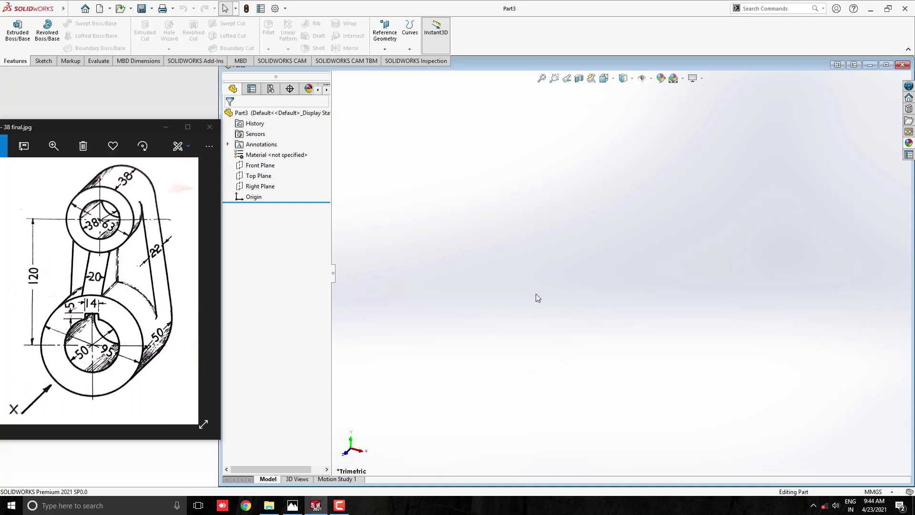
- On the Front Plane, sketch a Ø50 bore and a Ø95 hub circle, both centred on the origin
click(260, 165)
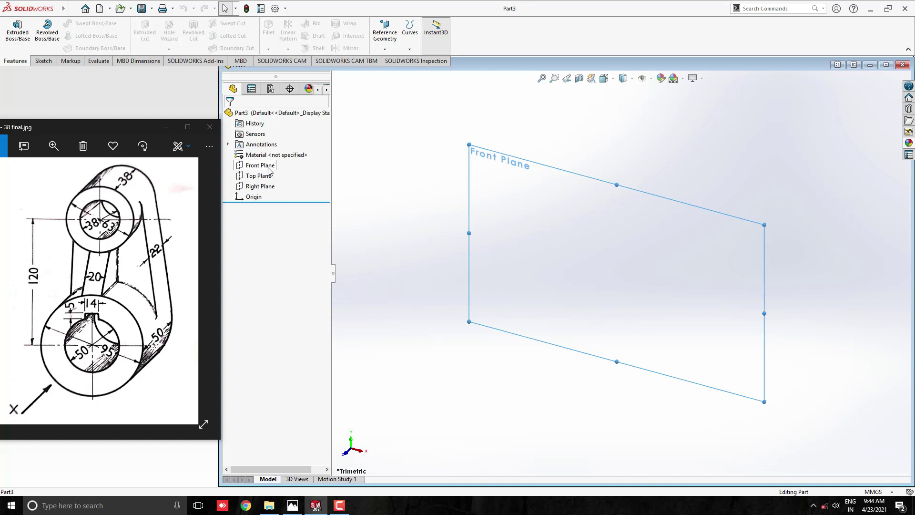
click(282, 152)
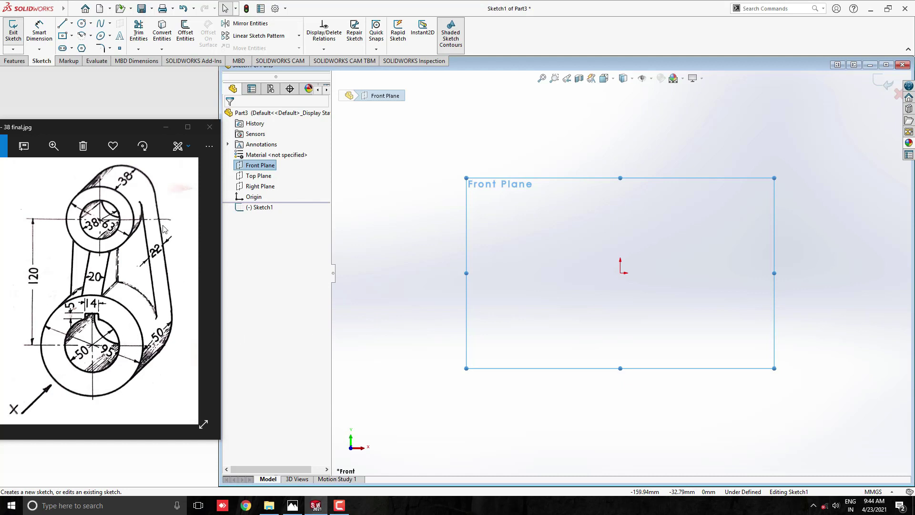
click(82, 23)
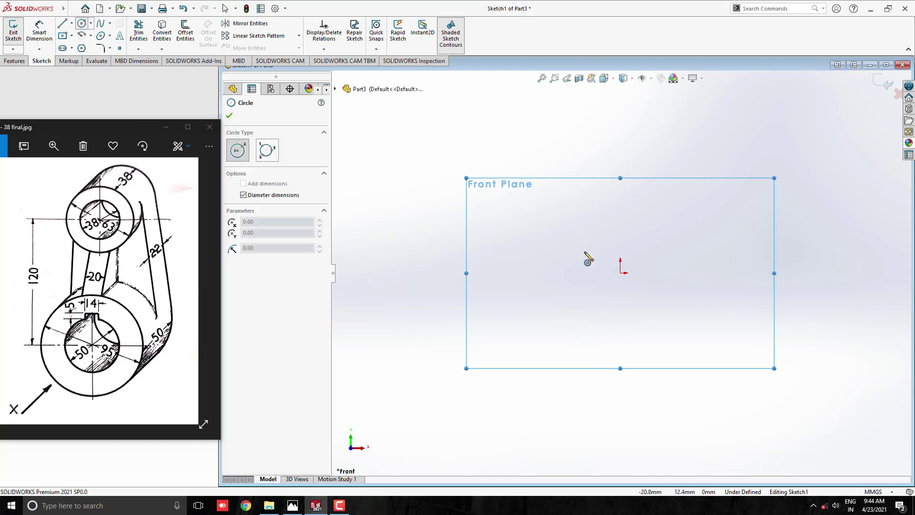
click(620, 273)
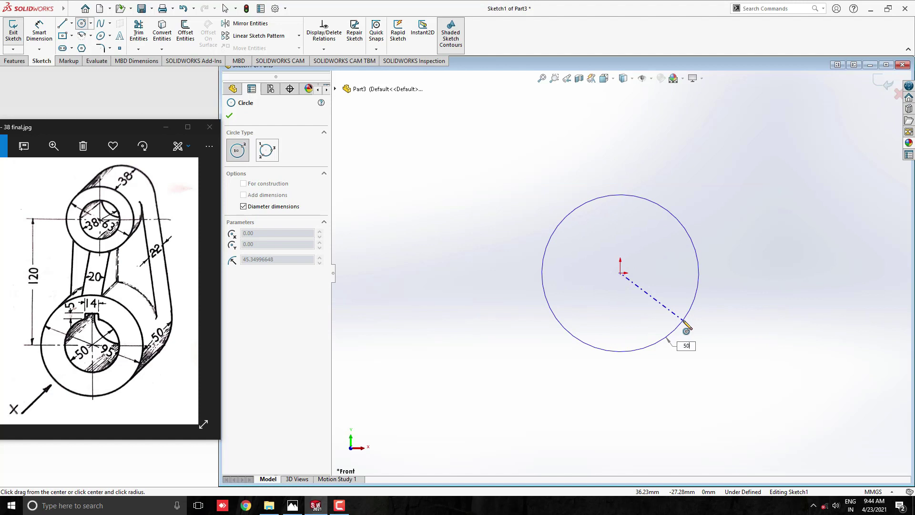
key(Return)
scroll(628, 281, up, 1)
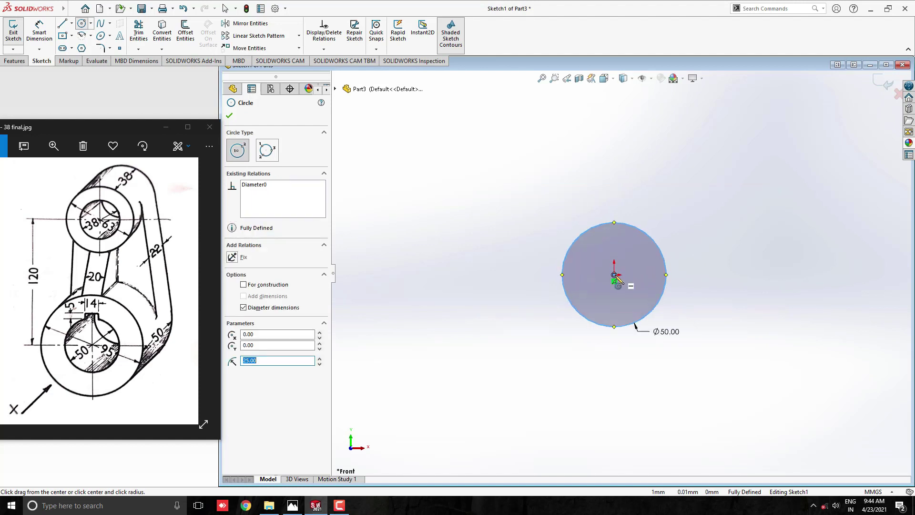
click(614, 275)
text(95)
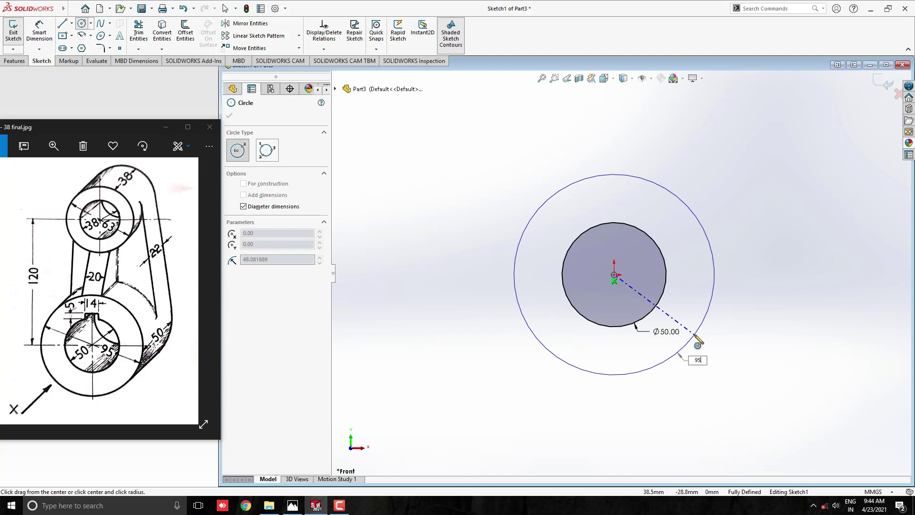
key(Return)
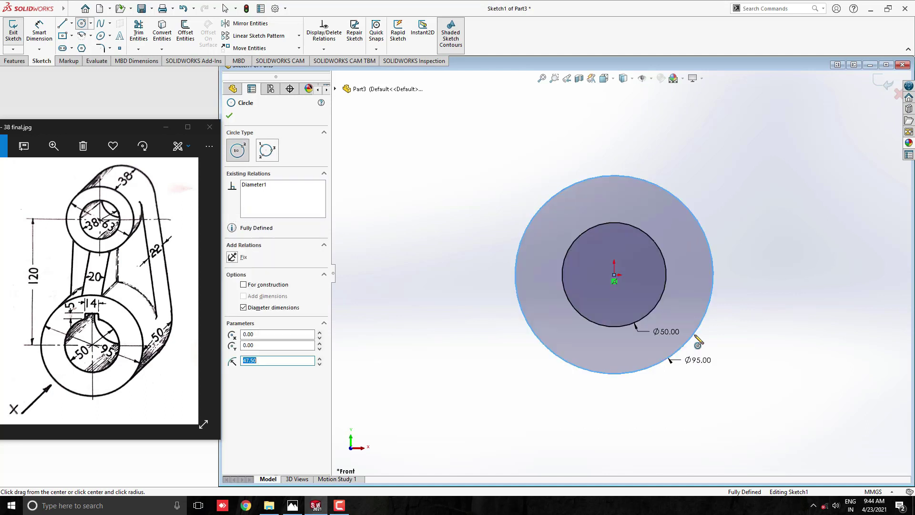
key(Escape)
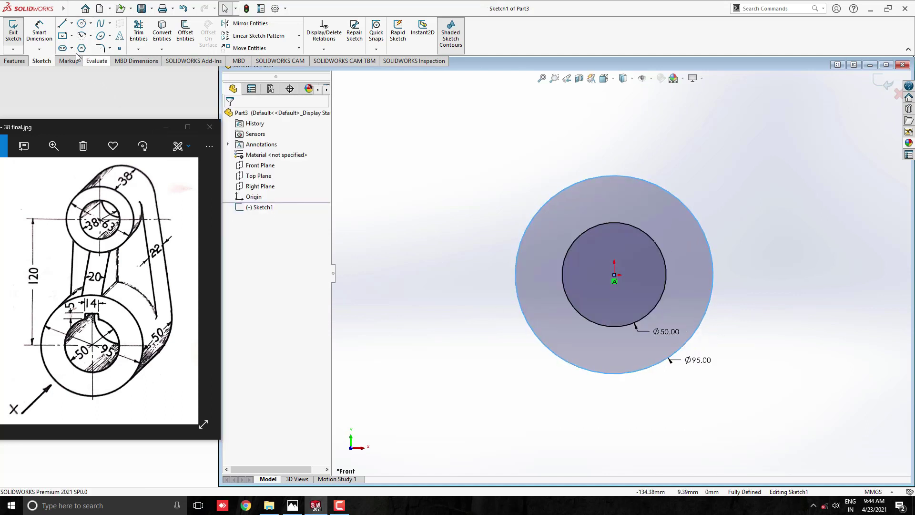
- Draw a 14 wide, 10 high centre rectangle on the top quadrant of the Ø50 bore
click(63, 37)
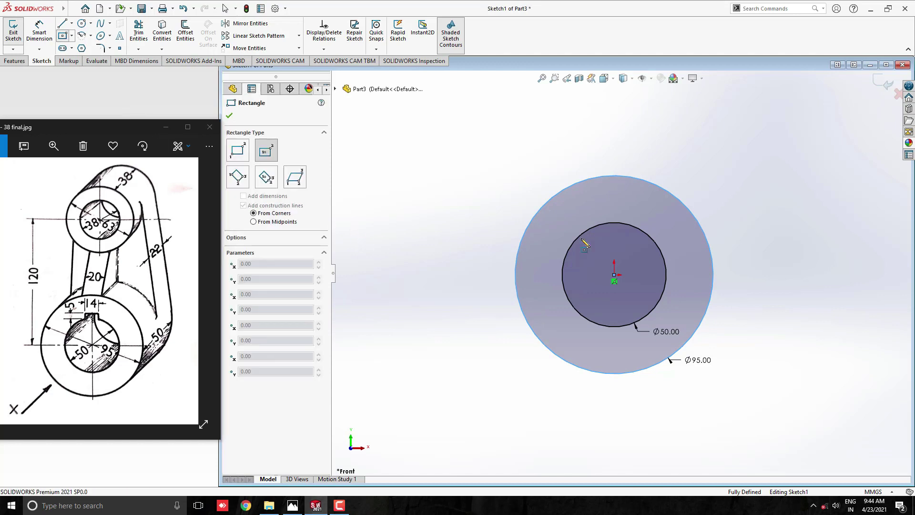
scroll(610, 213, down, 2)
click(616, 227)
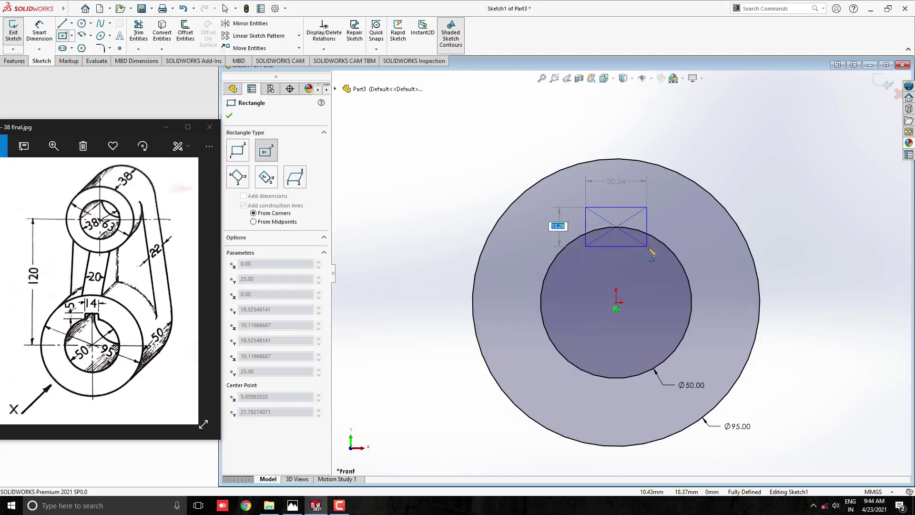
text(10)
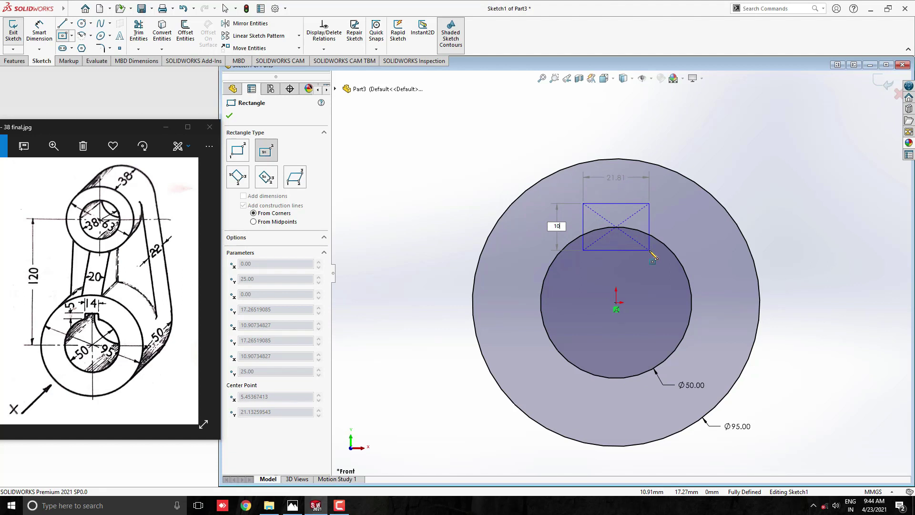
key(Tab)
text(1)
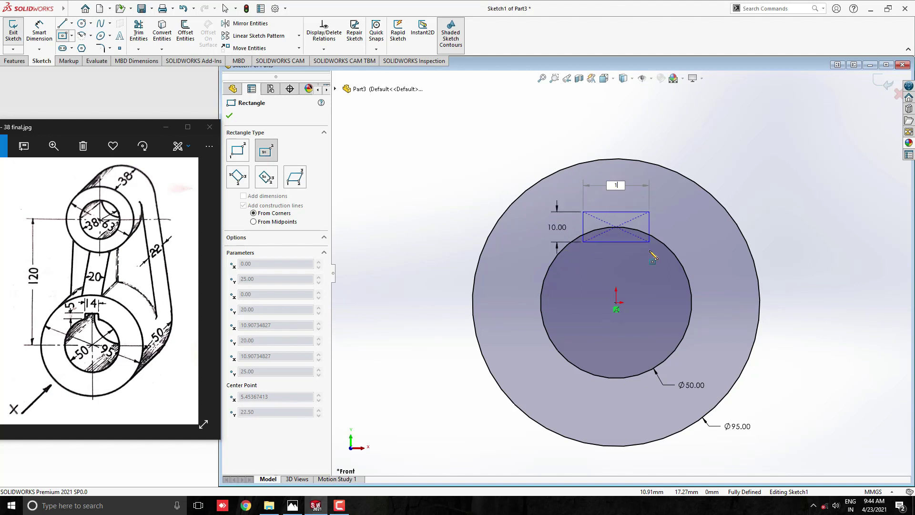
key(Return)
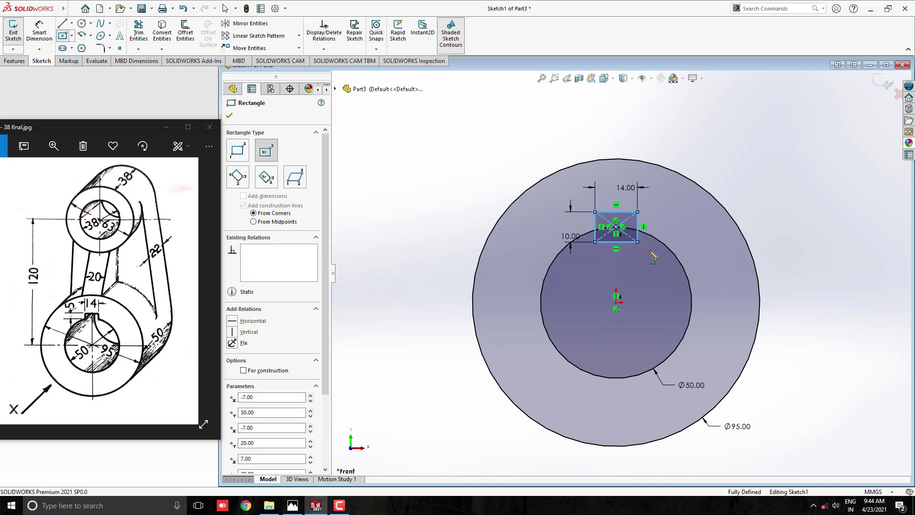
key(Escape)
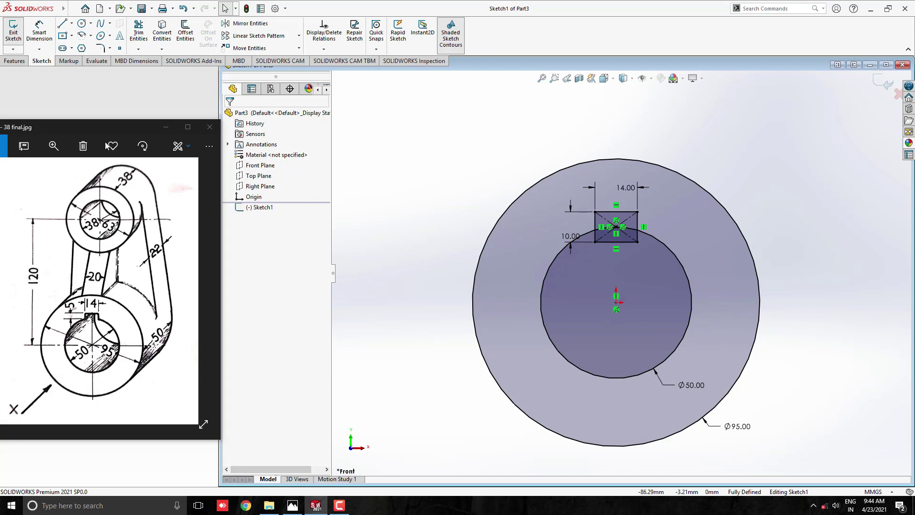
- Draw a vertical 120 mm centreline upward from the origin
click(71, 22)
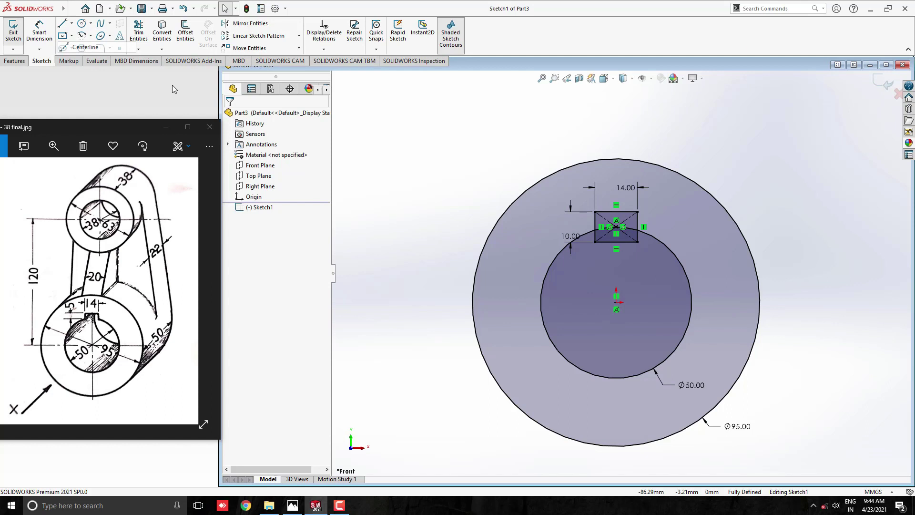
scroll(606, 318, up, 2)
scroll(606, 317, down, 1)
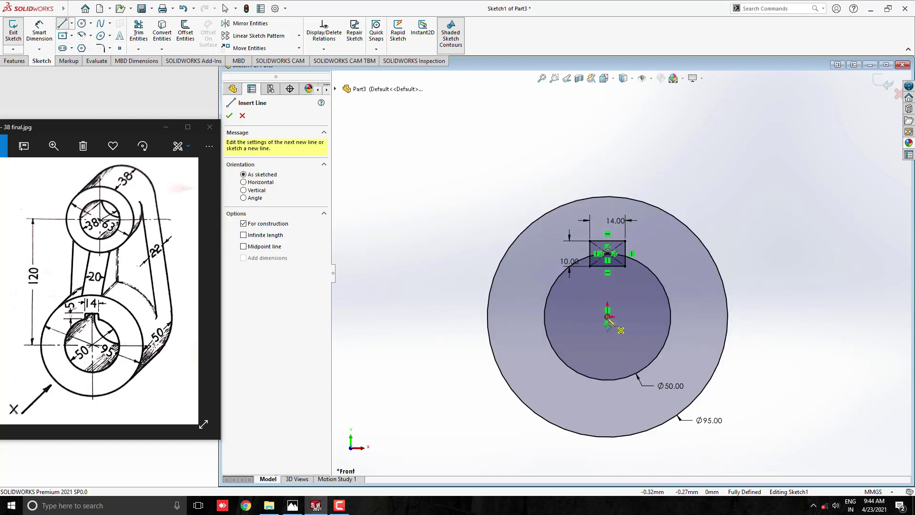
click(607, 319)
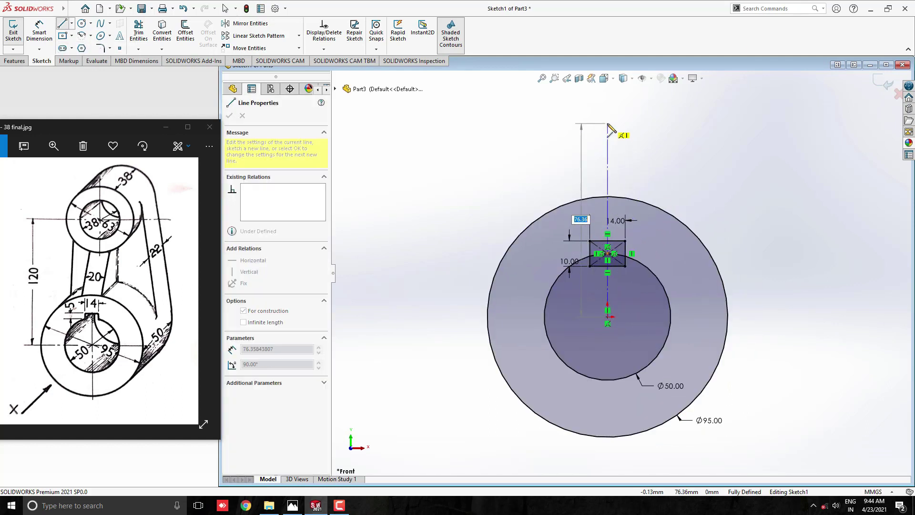
text(120)
key(Return)
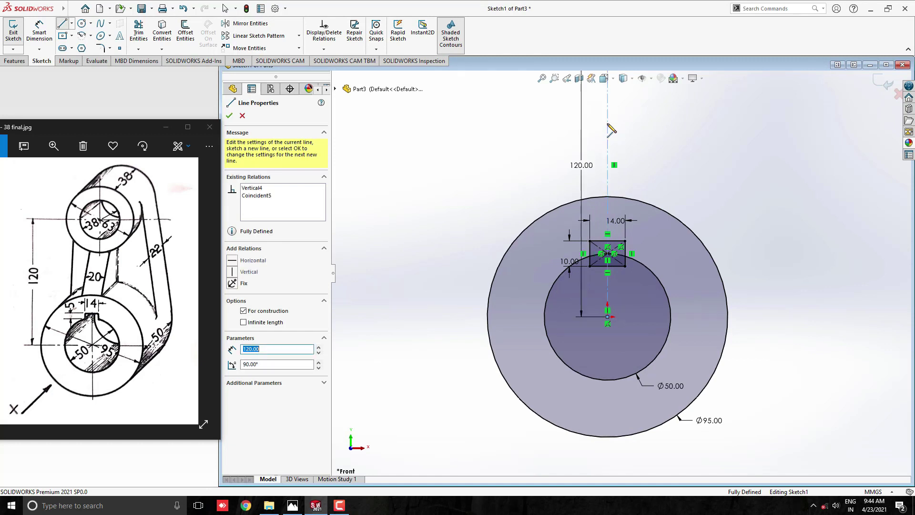
key(Escape)
scroll(628, 176, up, 3)
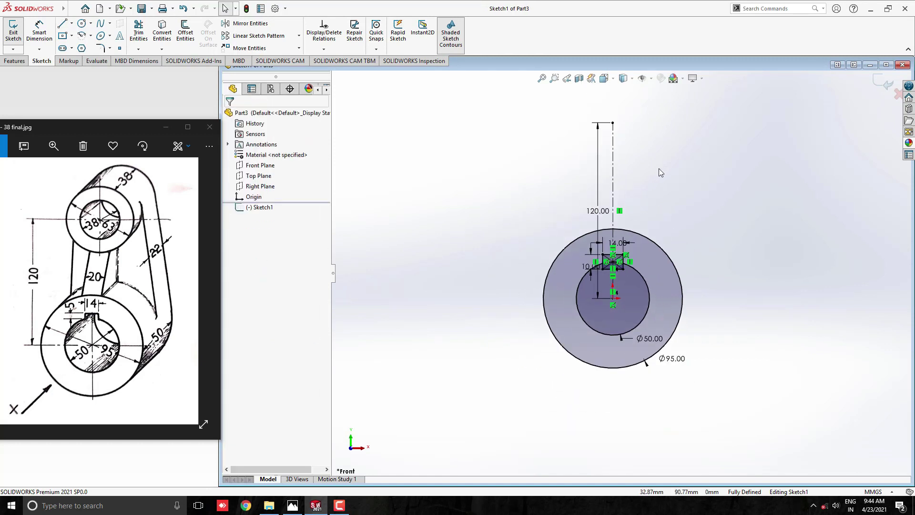
scroll(650, 184, down, 1)
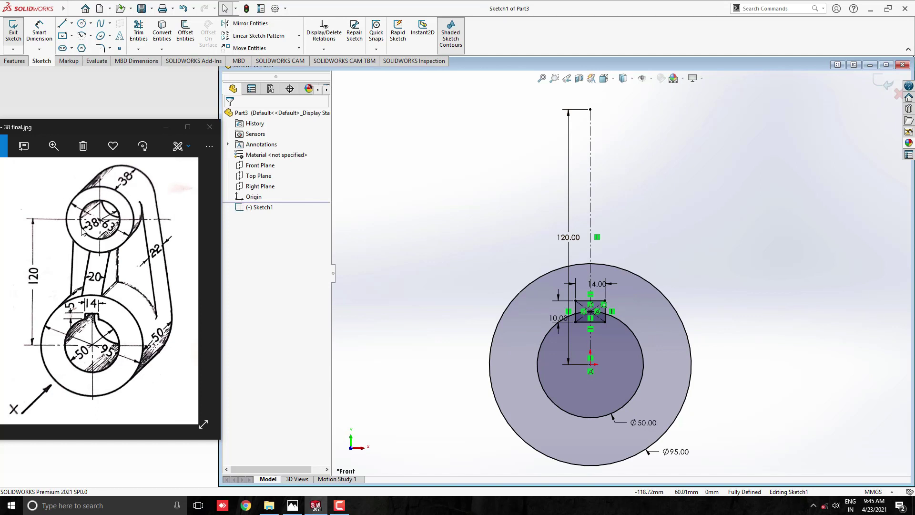
- Add concentric Ø38 and Ø63 circles at the centreline's top end
click(81, 23)
scroll(597, 122, down, 1)
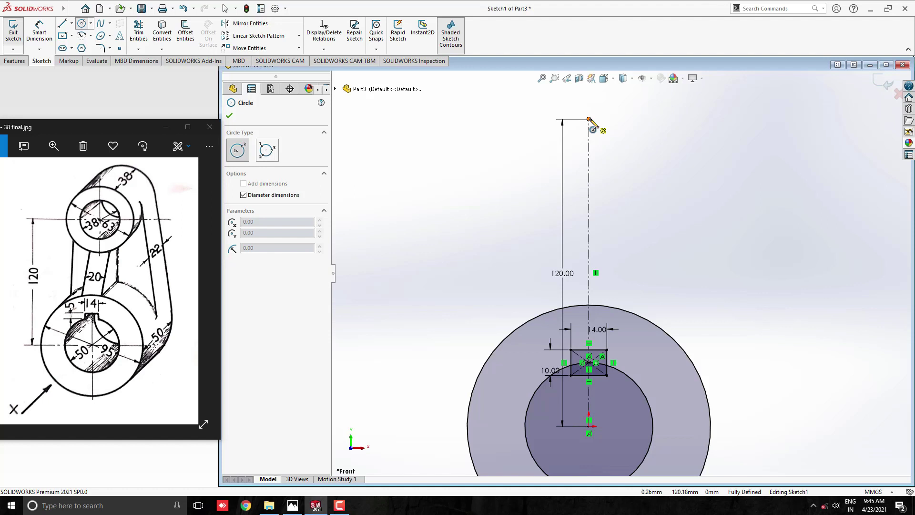
click(590, 120)
text(38)
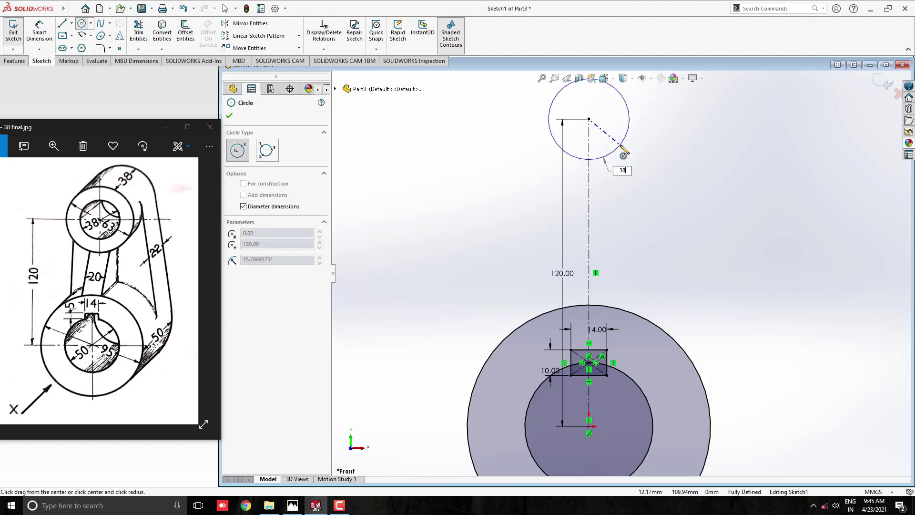
key(Return)
scroll(569, 271, up, 2)
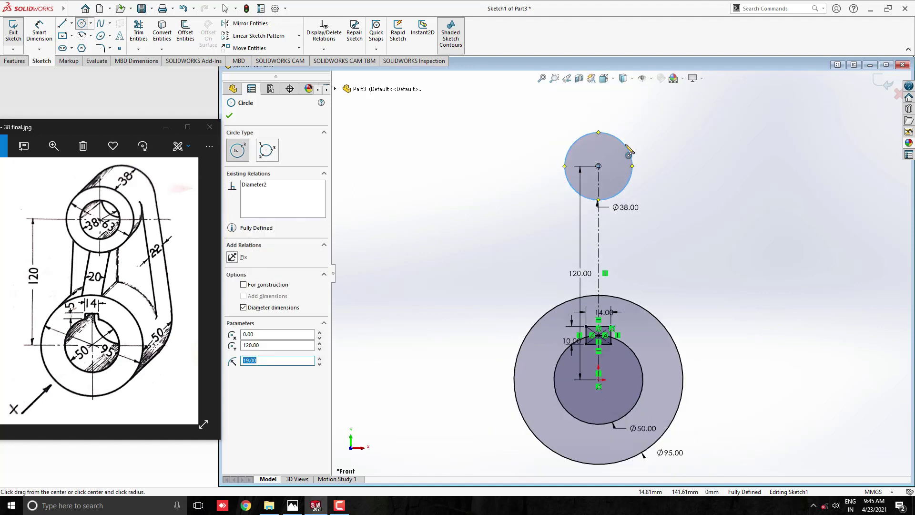
scroll(581, 77, down, 2)
click(586, 194)
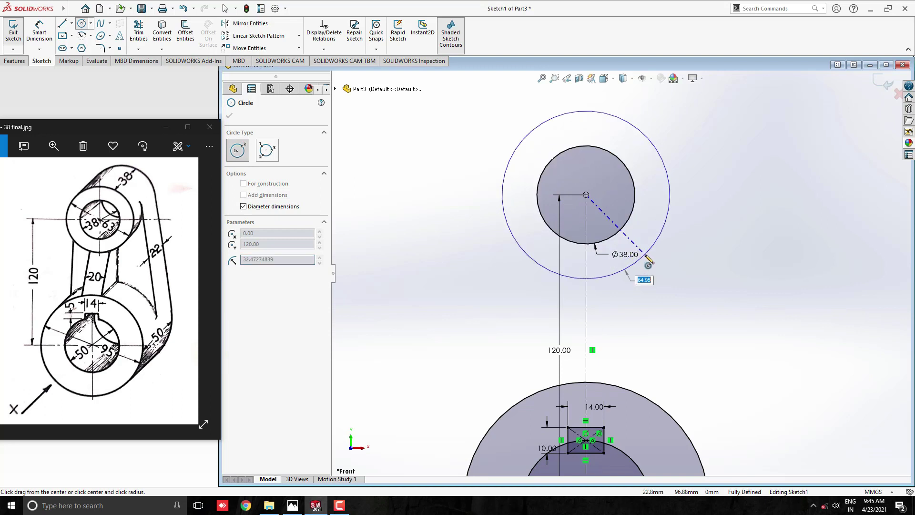
text(63)
key(Return)
key(Escape)
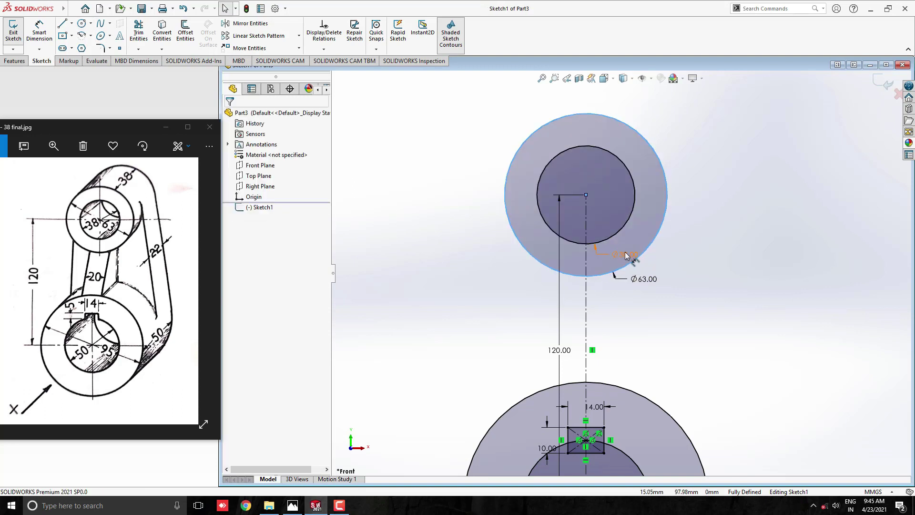
scroll(633, 267, up, 4)
scroll(634, 377, down, 1)
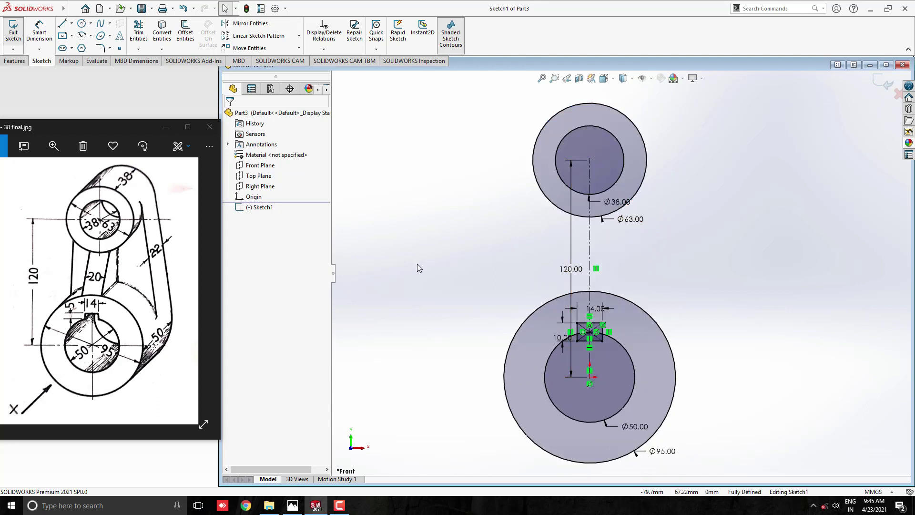
- Draw a straight side line on the right running from the upper hub to below the lower hub
click(62, 23)
scroll(530, 258, up, 1)
click(666, 118)
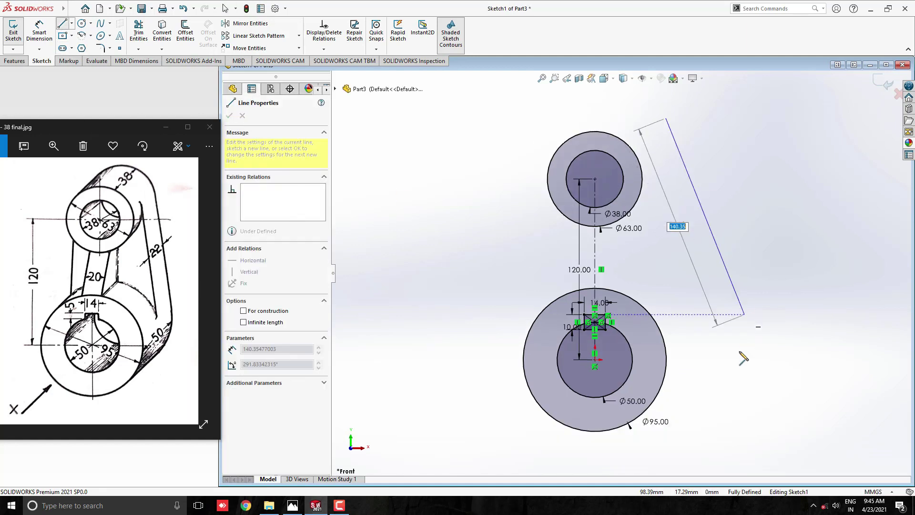
click(722, 403)
key(Escape)
scroll(686, 376, down, 2)
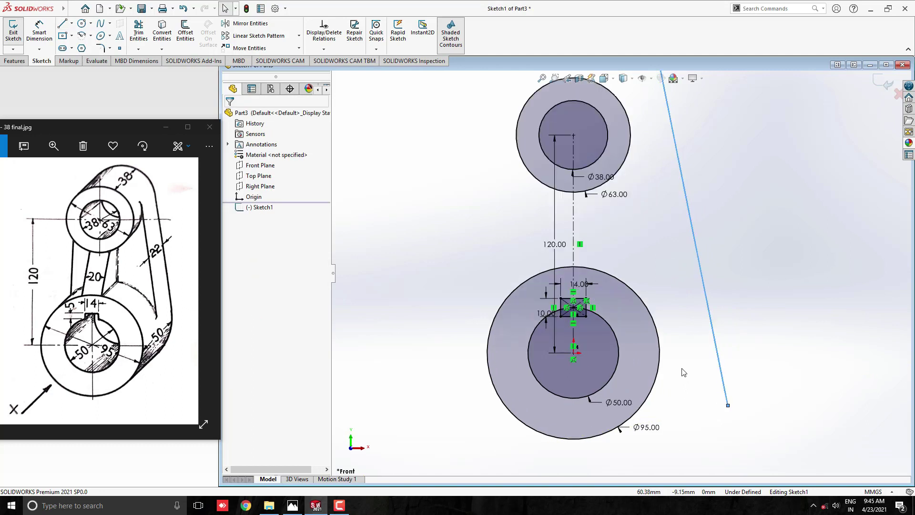
key(Escape)
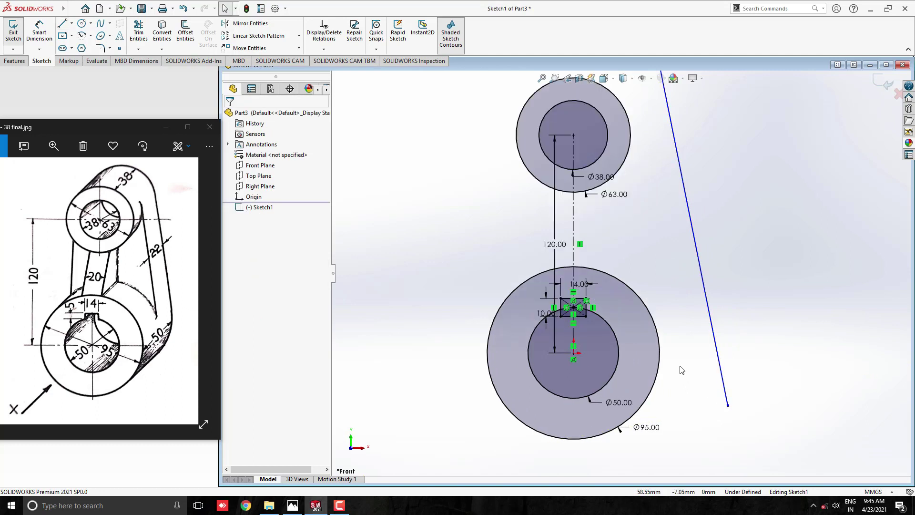
- Make the side line tangent to the Ø95 circle
click(658, 344)
ctrl+click(716, 339)
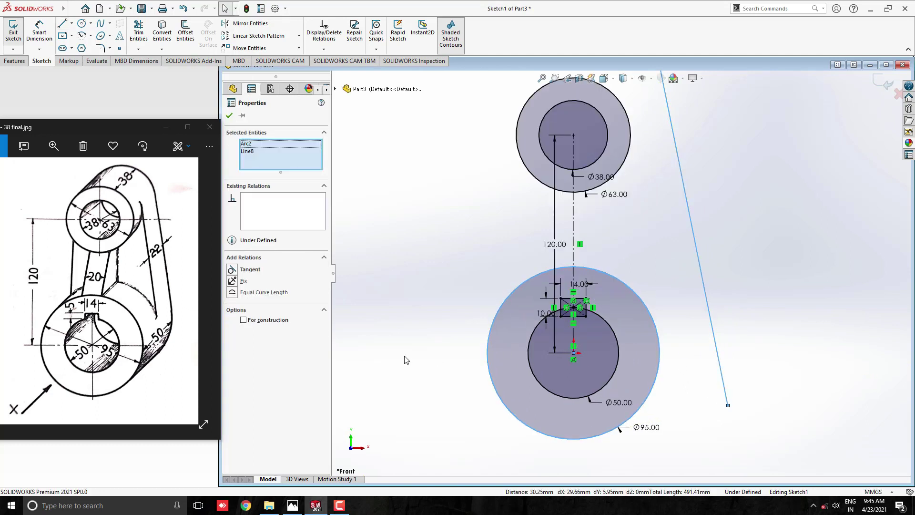
click(249, 270)
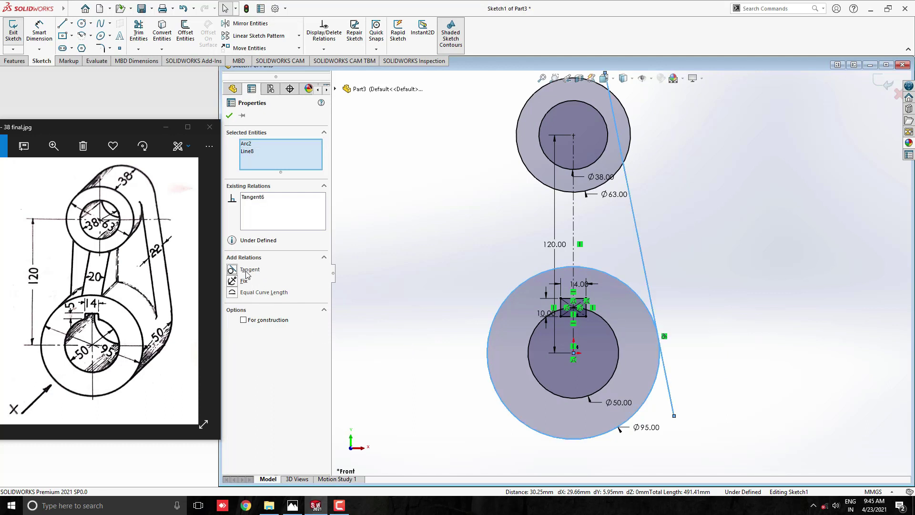
click(512, 318)
- Make the side line tangent to the Ø63 circle as well
scroll(640, 183, up, 1)
scroll(640, 183, down, 1)
scroll(640, 183, down, 1)
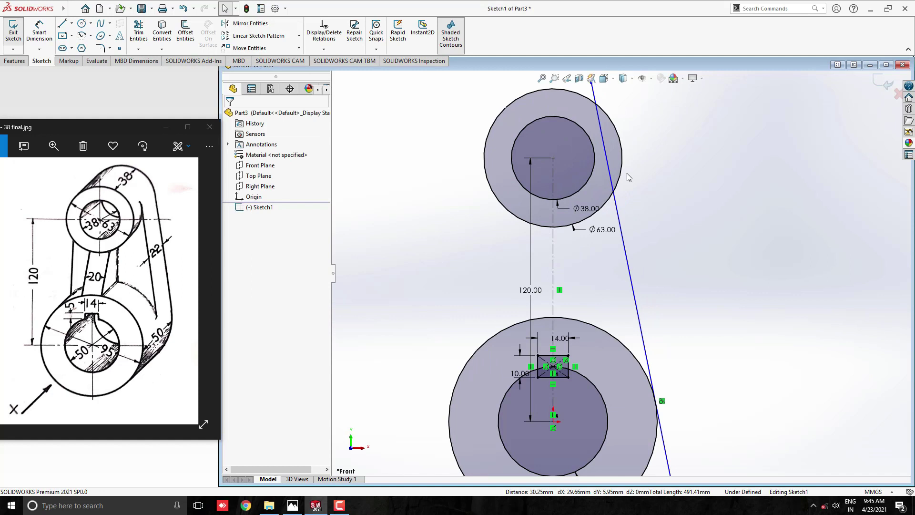
click(622, 168)
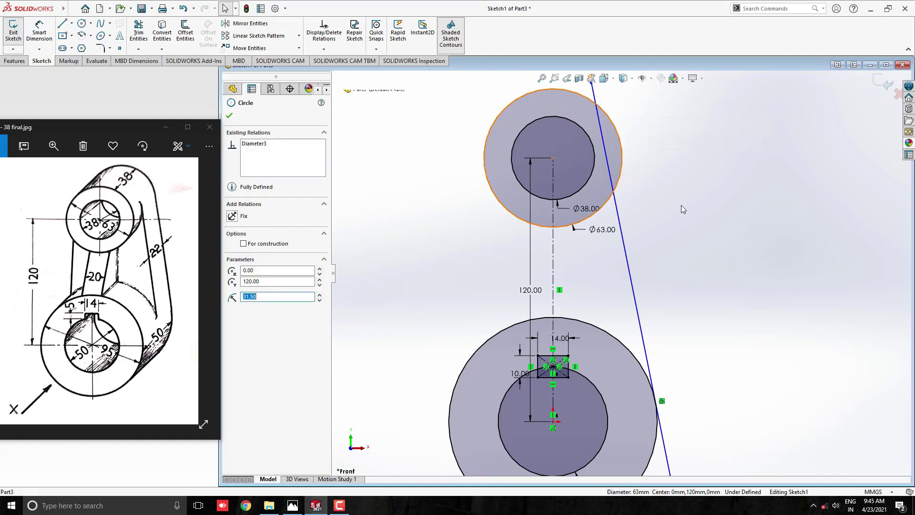
ctrl+click(637, 304)
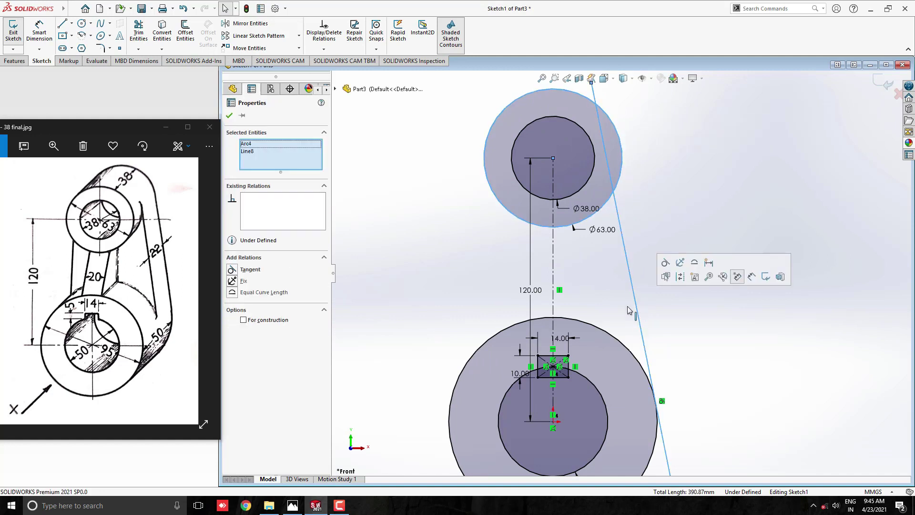
click(252, 270)
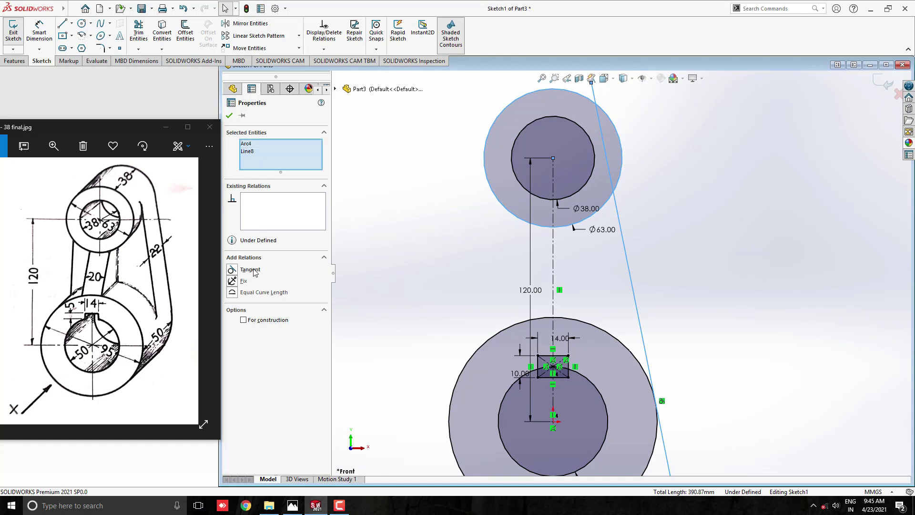
click(392, 273)
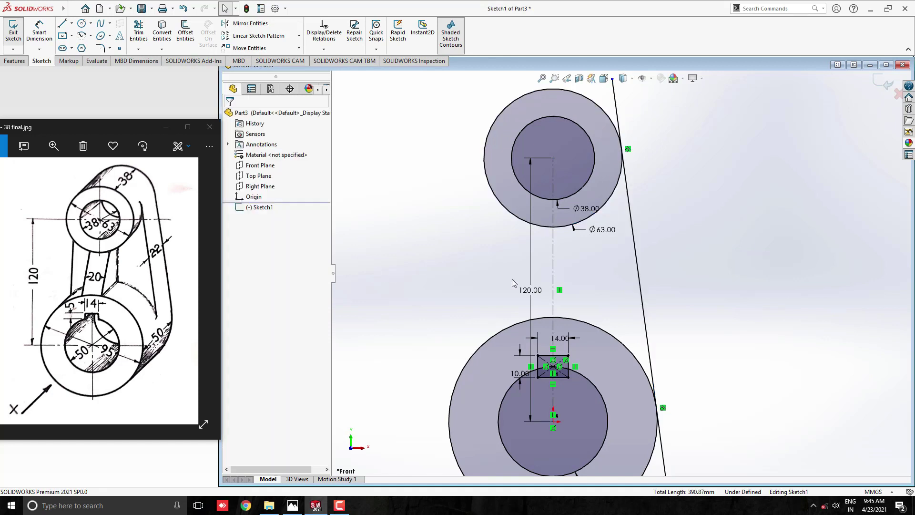
scroll(618, 274, up, 1)
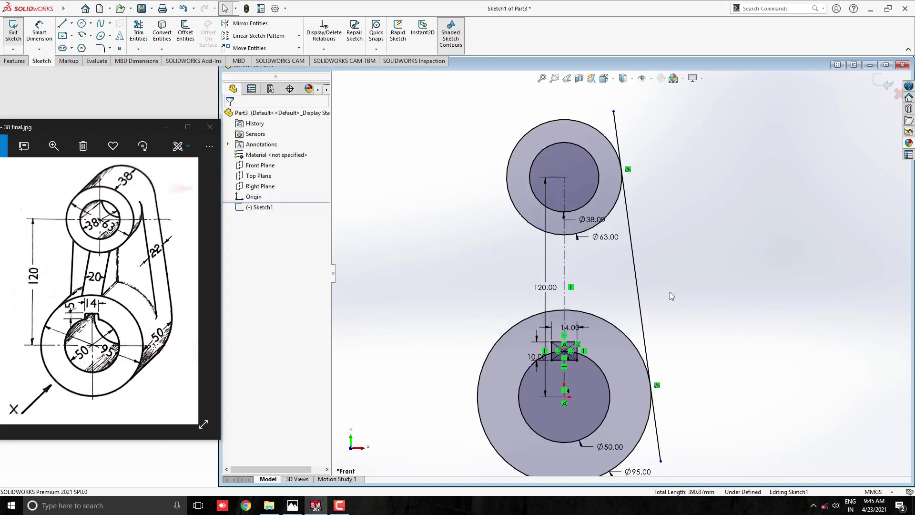
- Mirror the tangent line about the vertical centreline, then start an Extruded Boss/Base
click(637, 286)
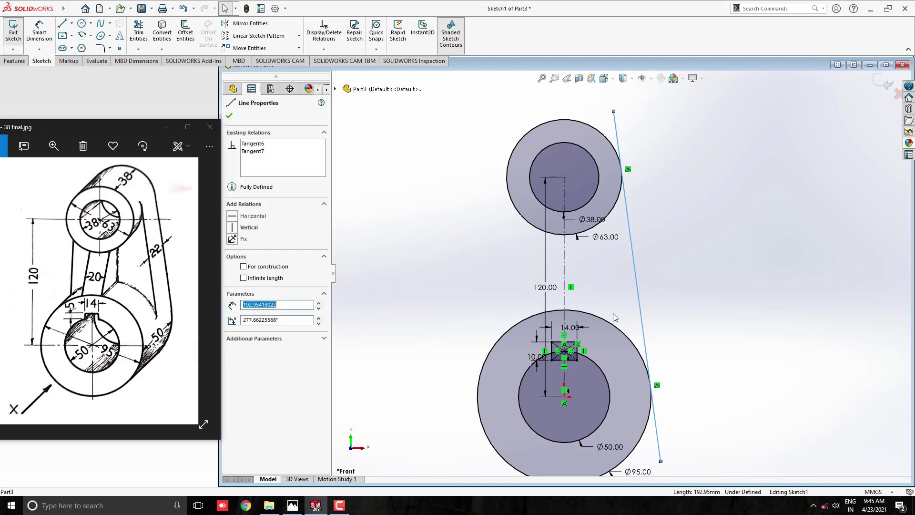
click(249, 23)
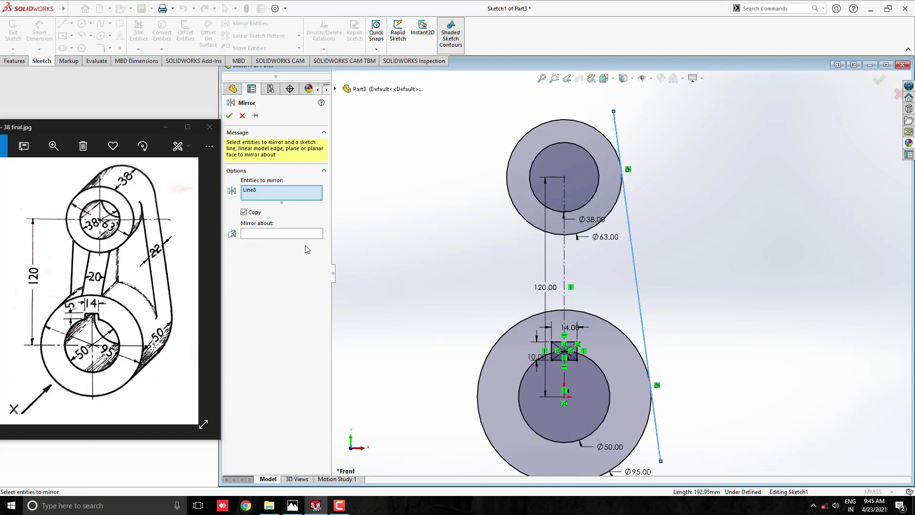
click(293, 232)
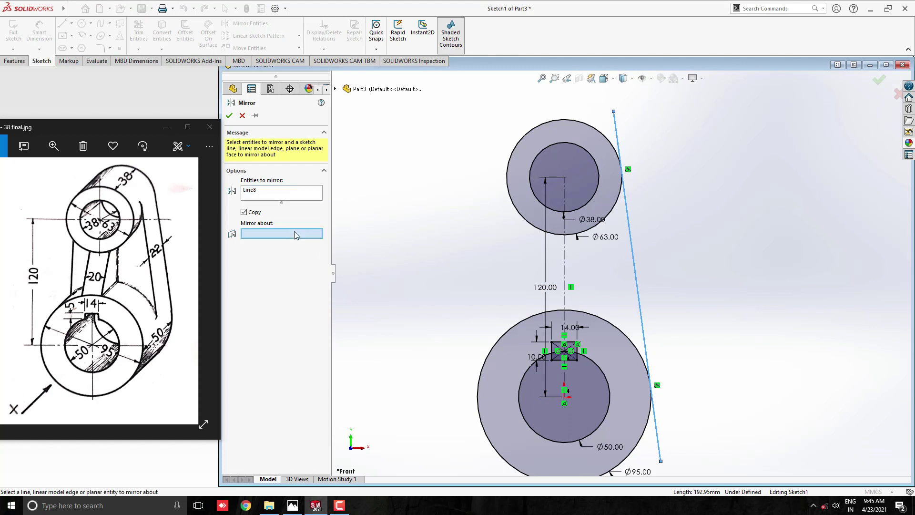
click(566, 264)
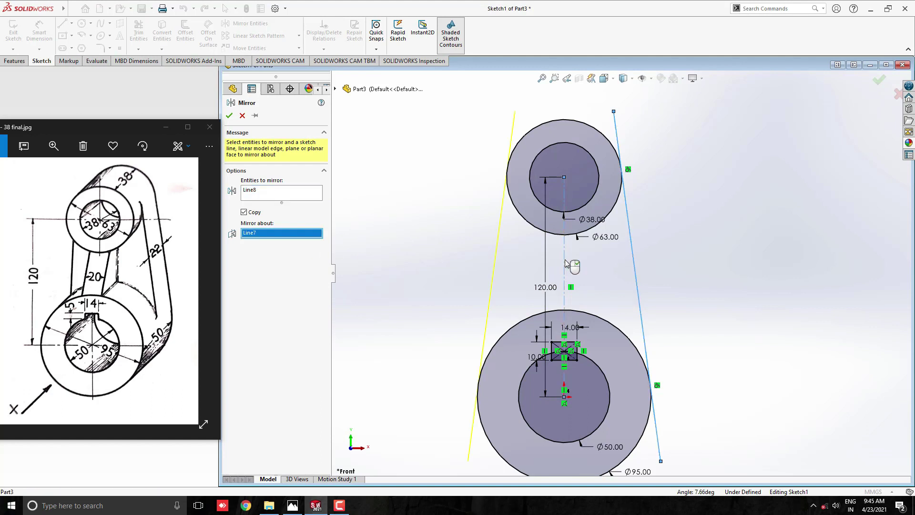
right_click(566, 263)
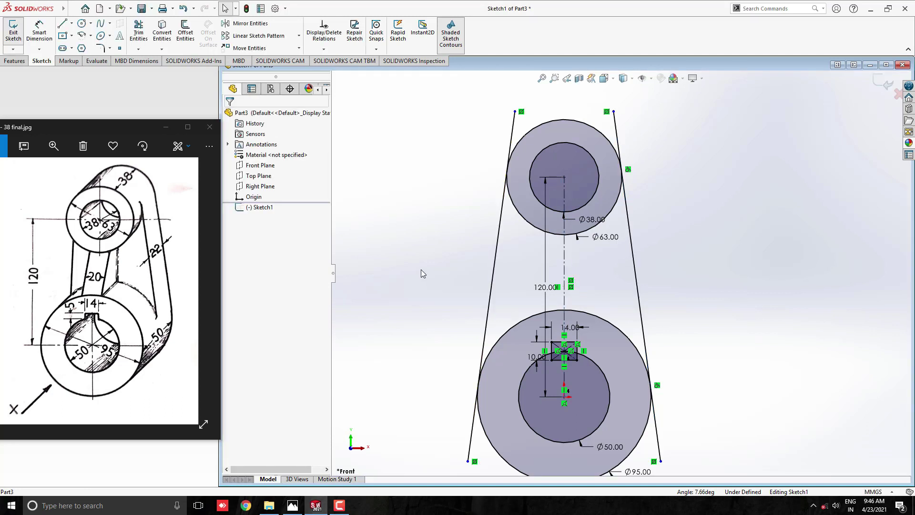
click(15, 61)
click(18, 32)
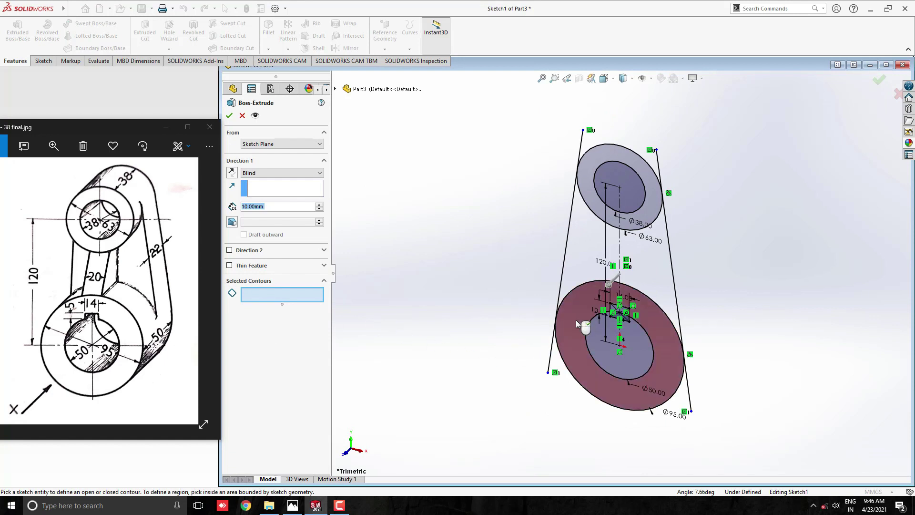
- Extrude the lower keyed Ø95/Ø50 ring region 50 mm as the first solid body
click(570, 346)
double_click(270, 206)
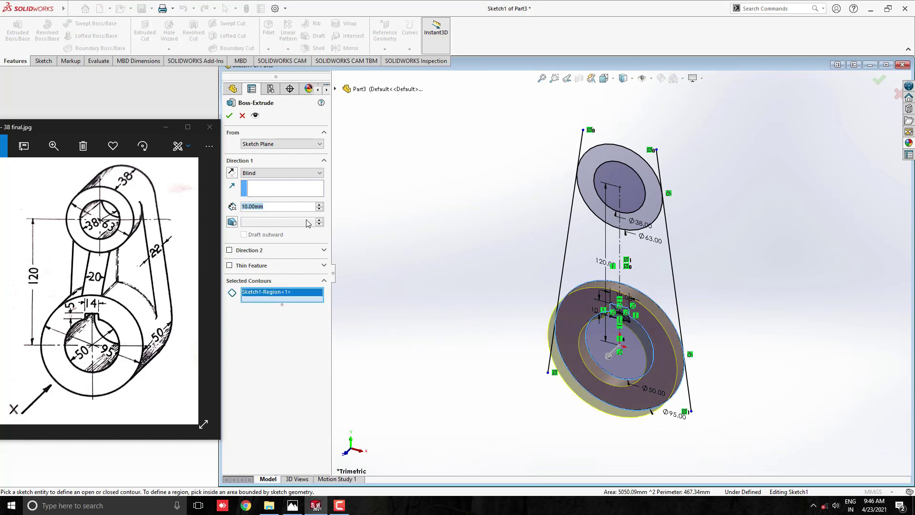
text(50)
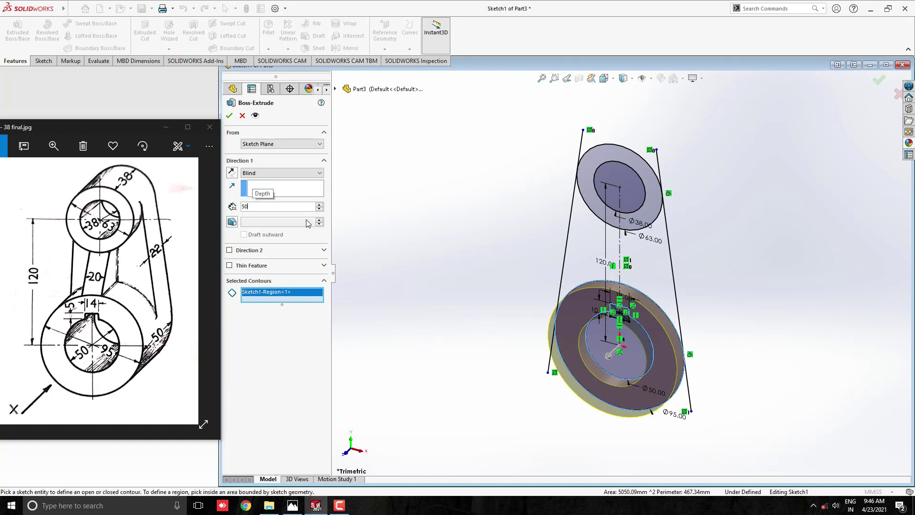
key(Return)
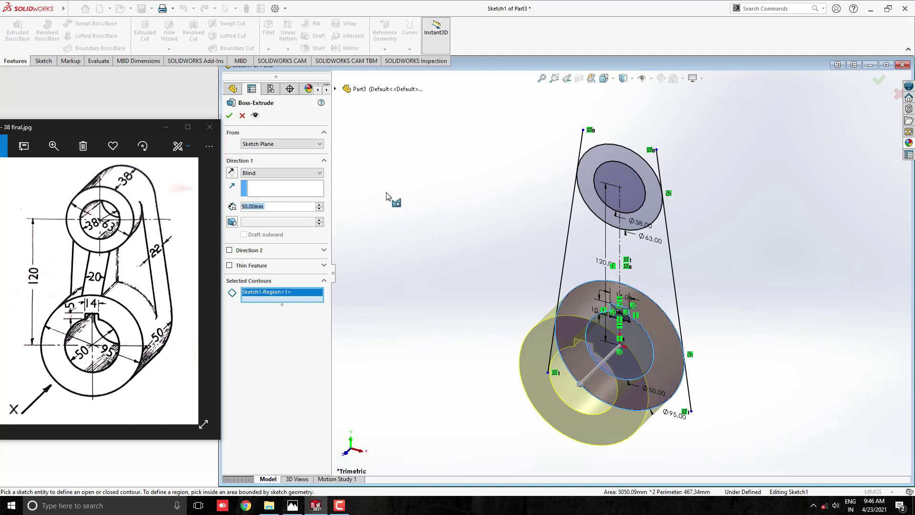
click(229, 115)
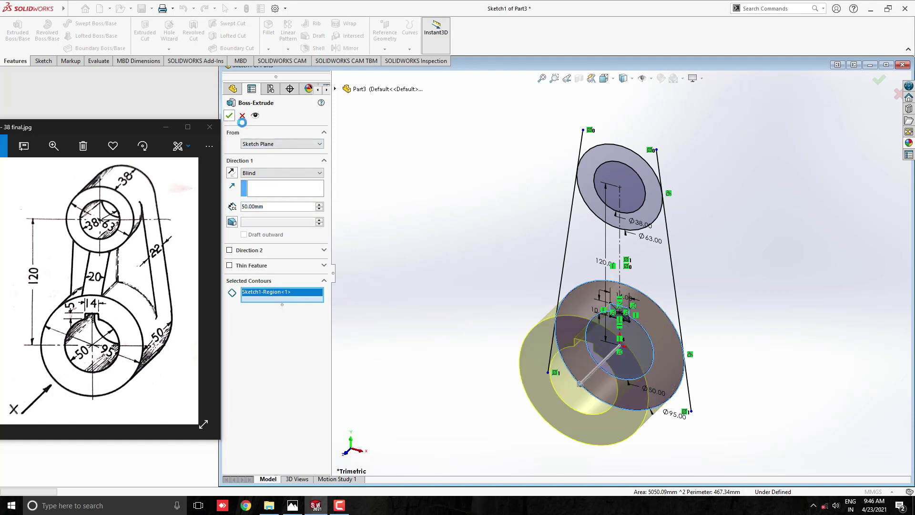
click(374, 161)
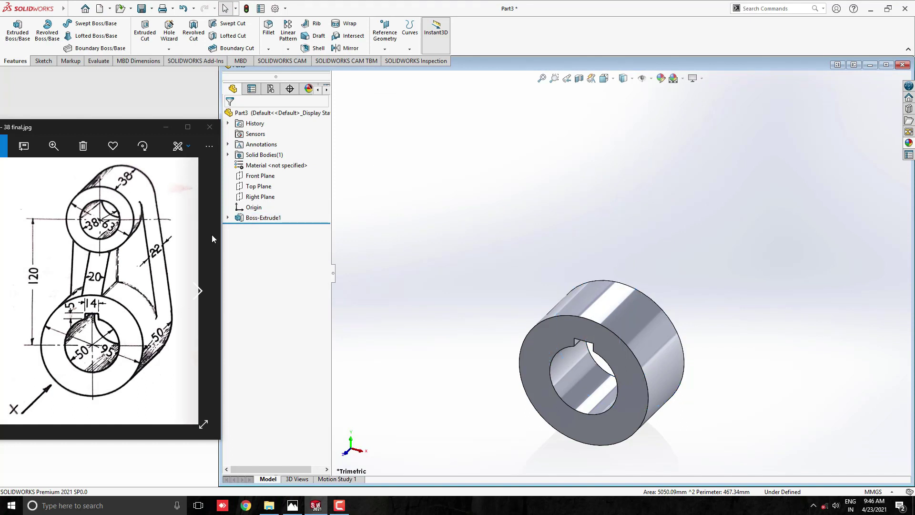
- Reuse Sketch1 to extrude the upper Ø63/Ø38 ring region 38 mm
click(228, 217)
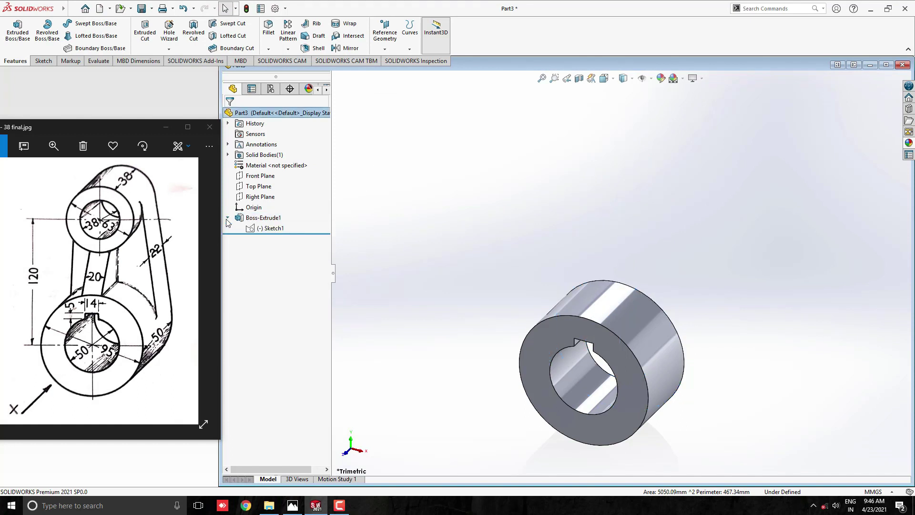
click(272, 229)
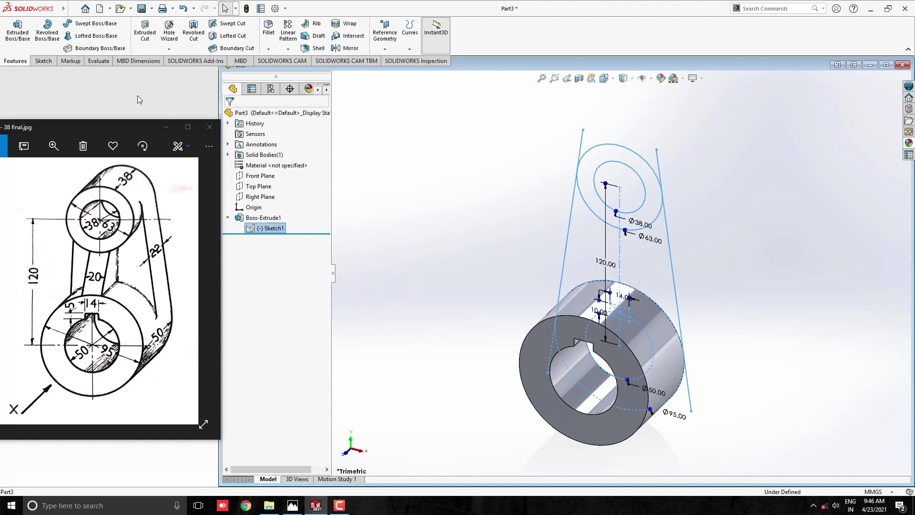
click(18, 29)
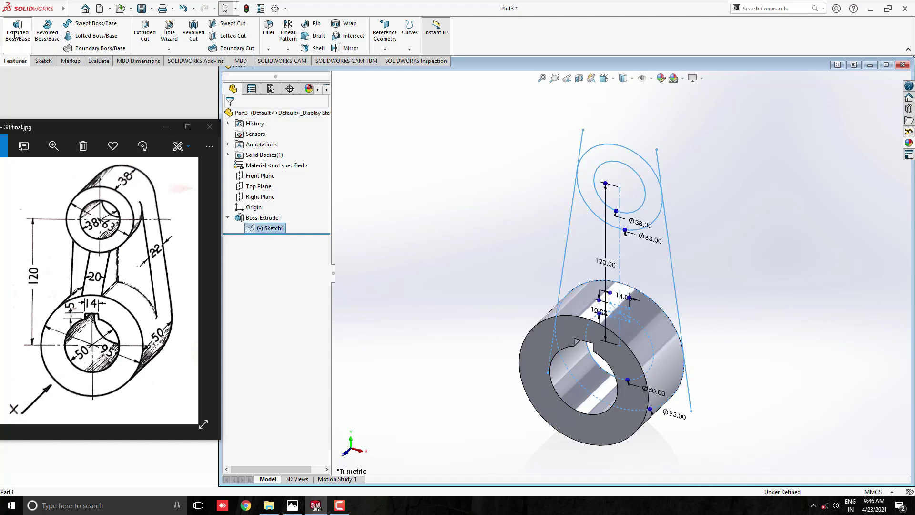
click(586, 168)
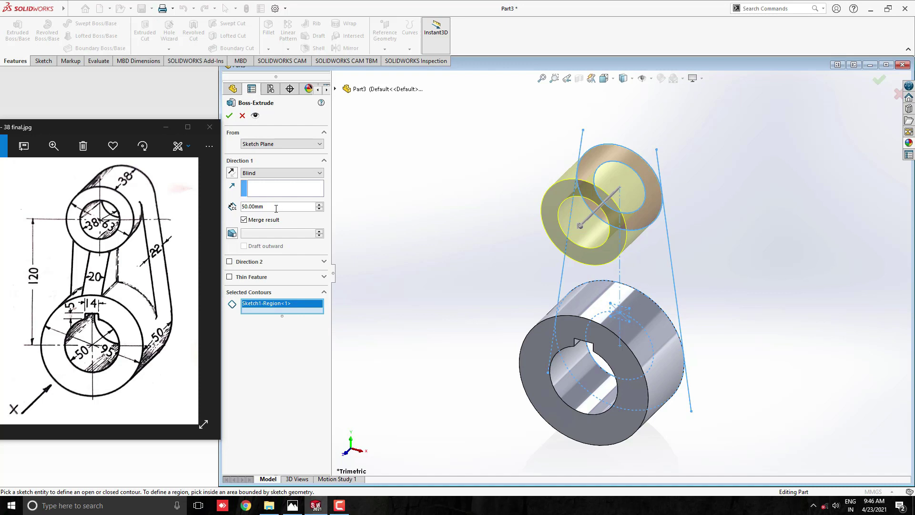
double_click(250, 207)
text(38)
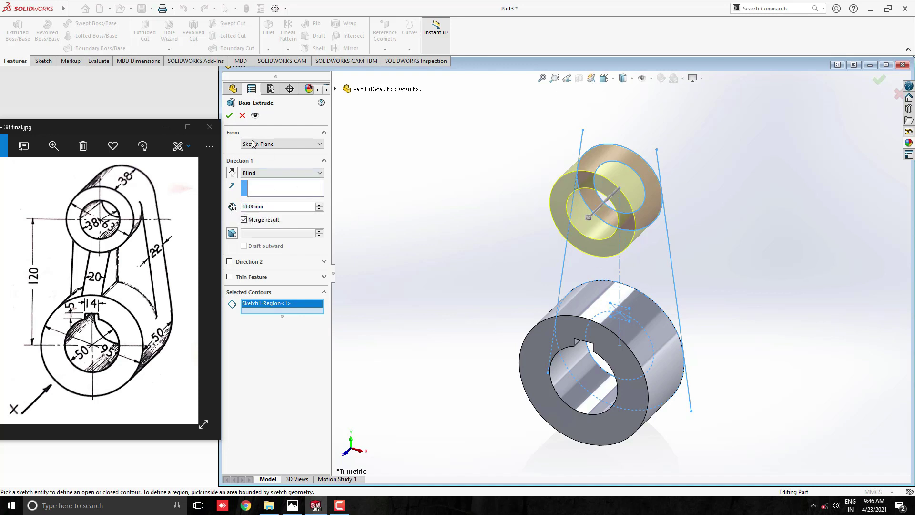
click(228, 116)
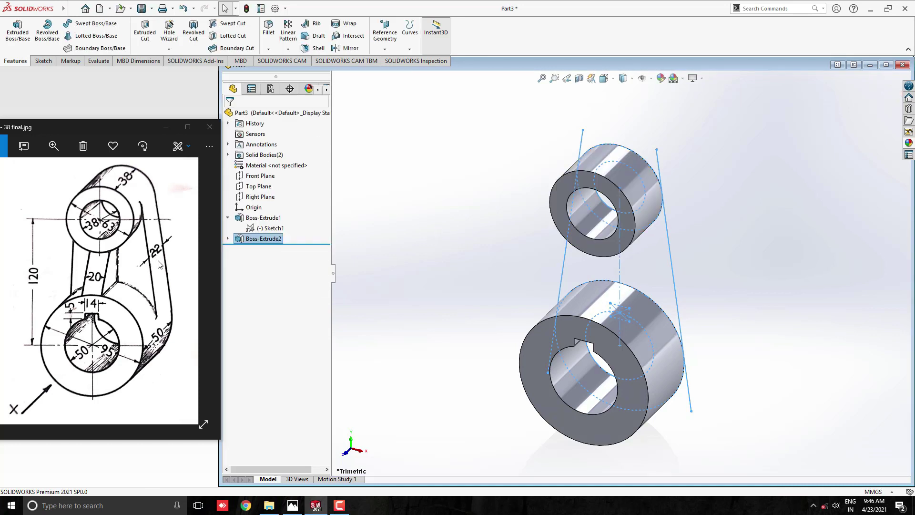
- Extrude the web region of Sketch1 22 mm, merging both hubs into one body
click(271, 228)
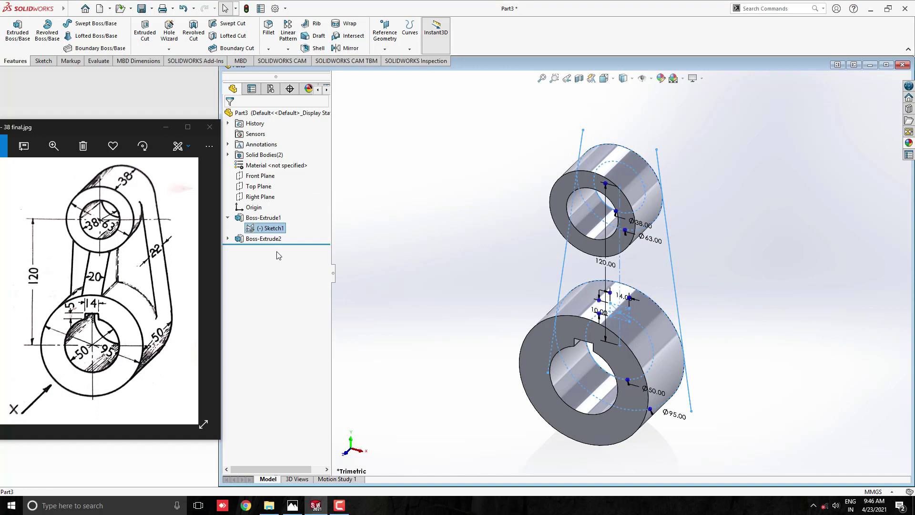
click(18, 30)
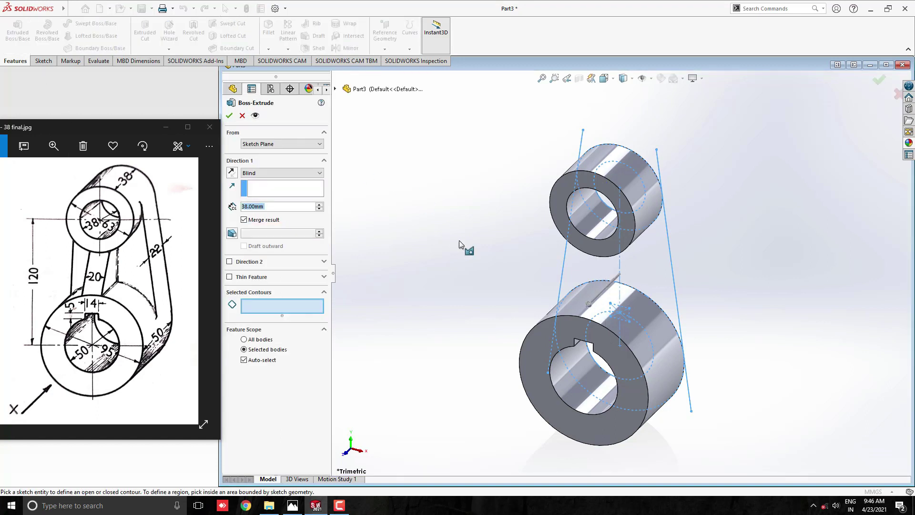
click(629, 261)
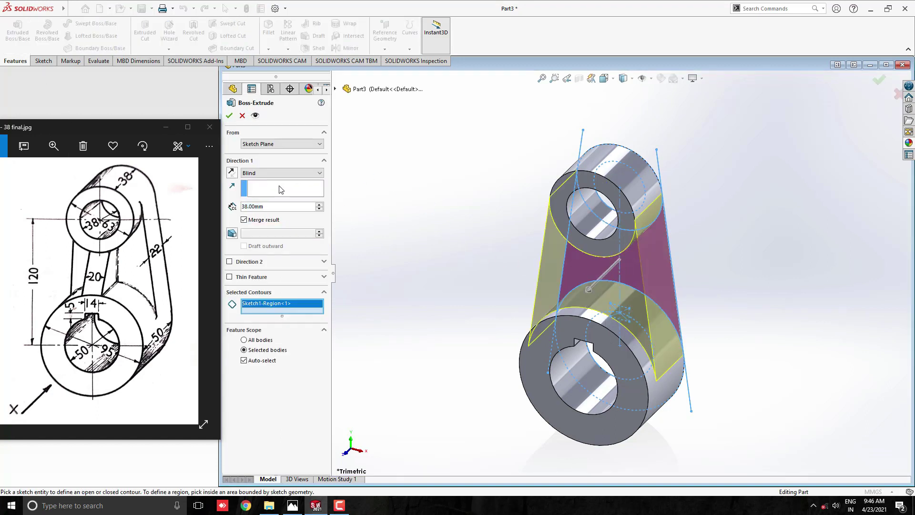
text(22)
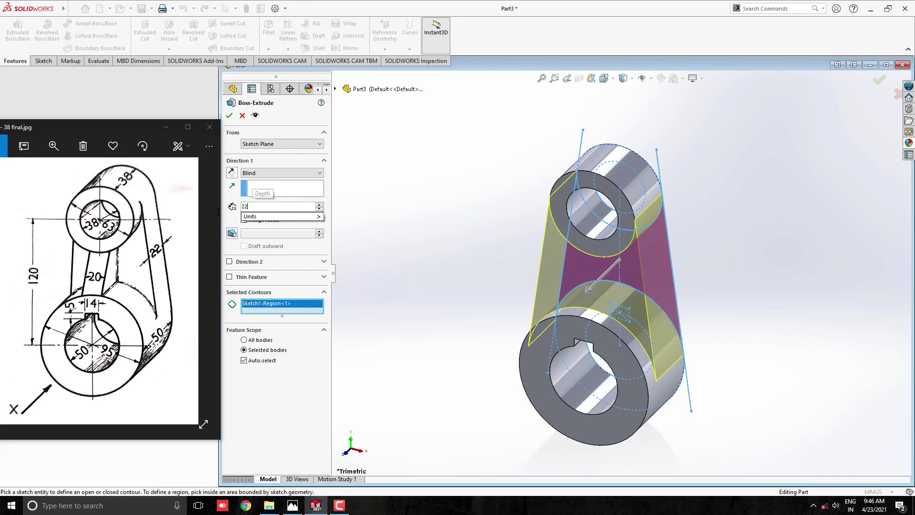
key(Return)
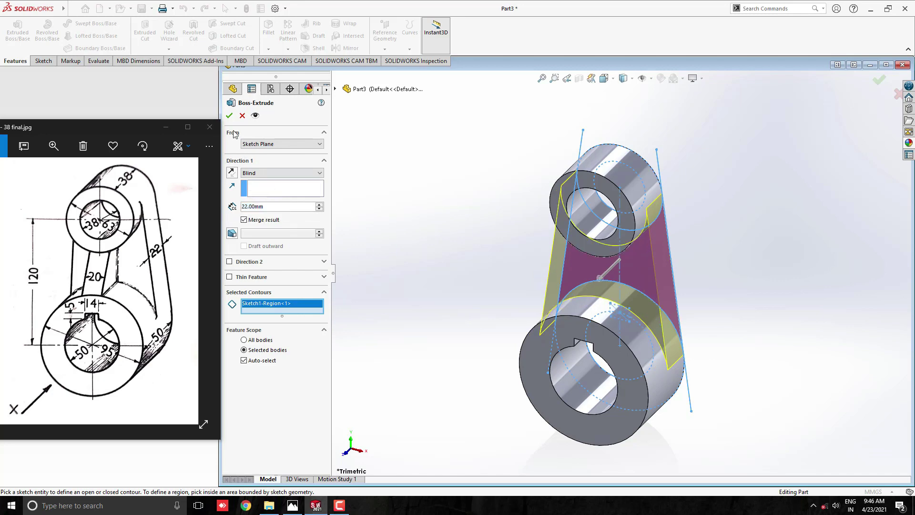
click(229, 116)
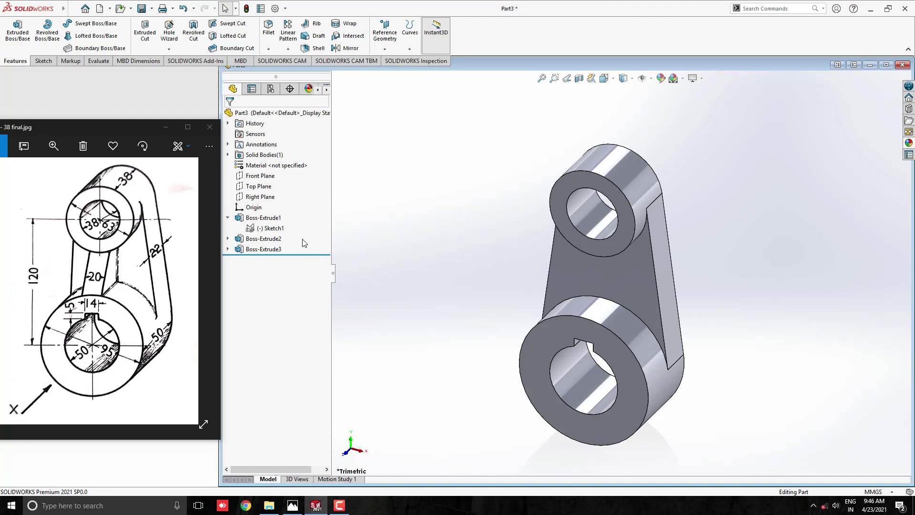
- On the Right Plane, draw a sloped line from the upper hub corner to the lower hub corner with a 2 mm segment
click(257, 197)
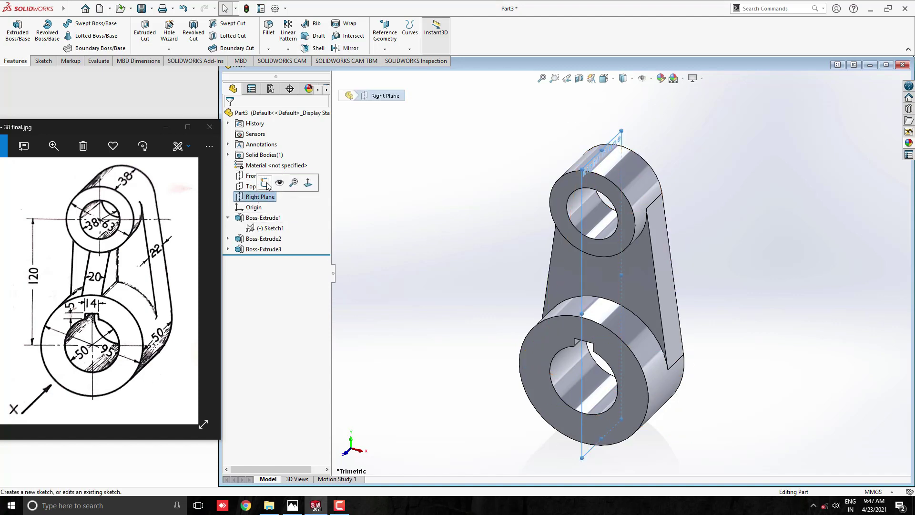
click(264, 182)
scroll(623, 221, down, 3)
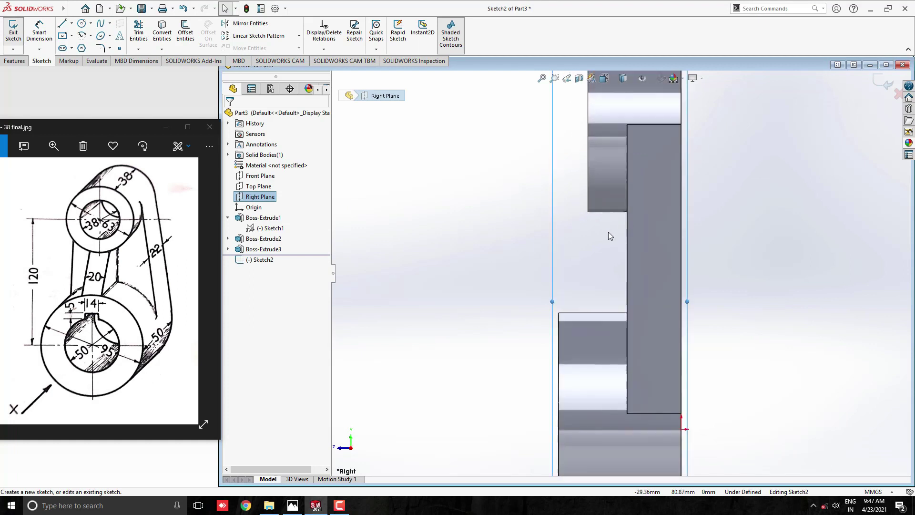
click(62, 24)
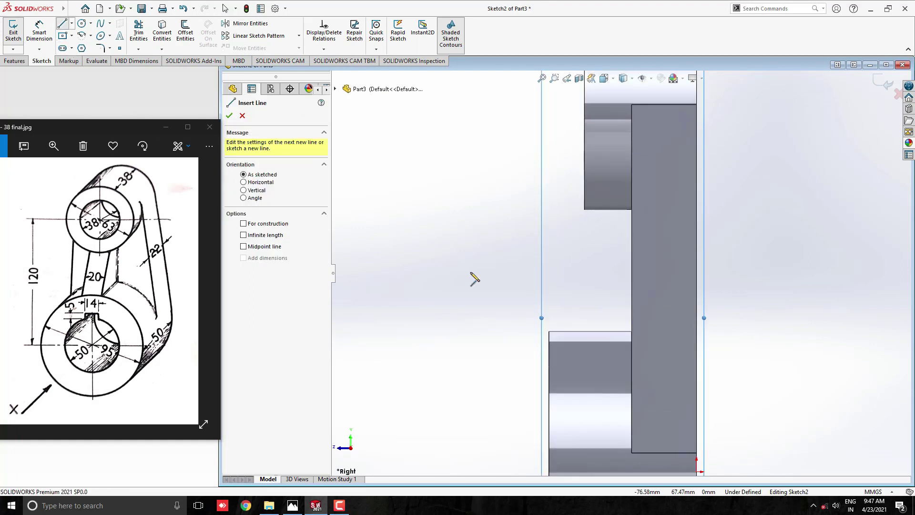
scroll(473, 276, down, 1)
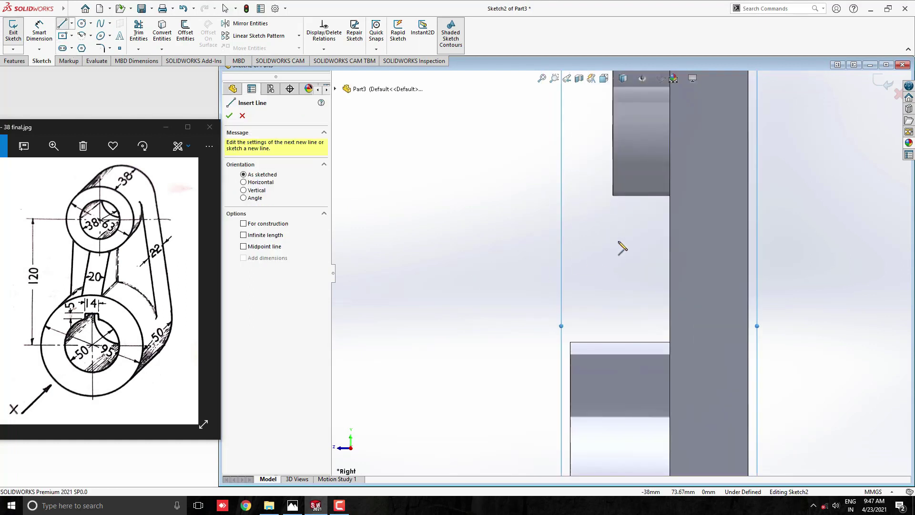
click(612, 196)
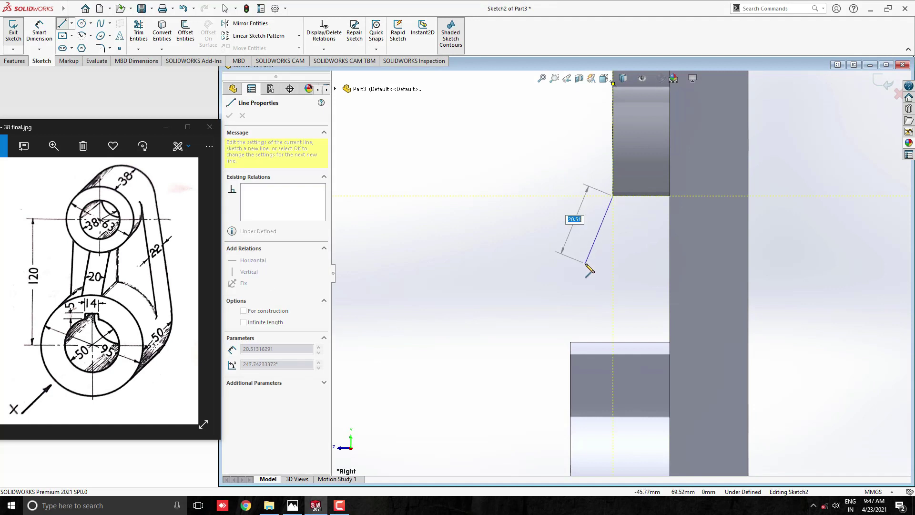
click(571, 342)
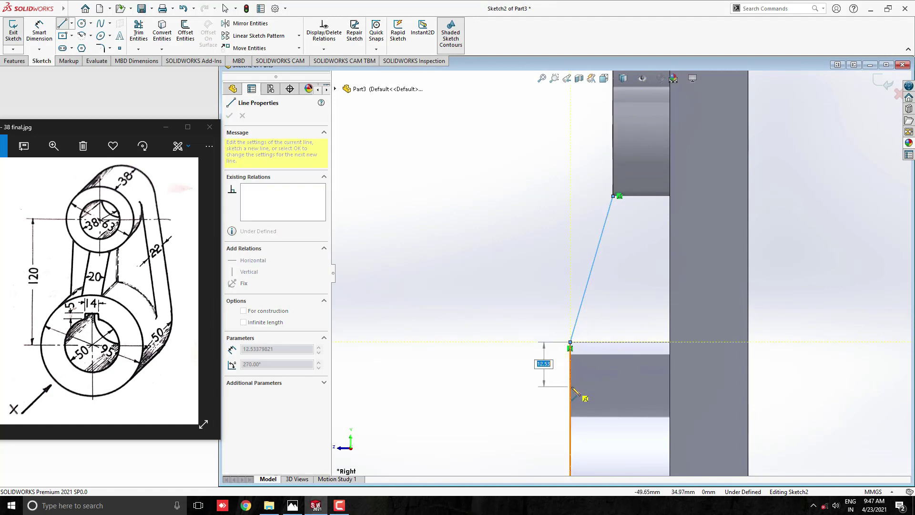
text(2)
key(Return)
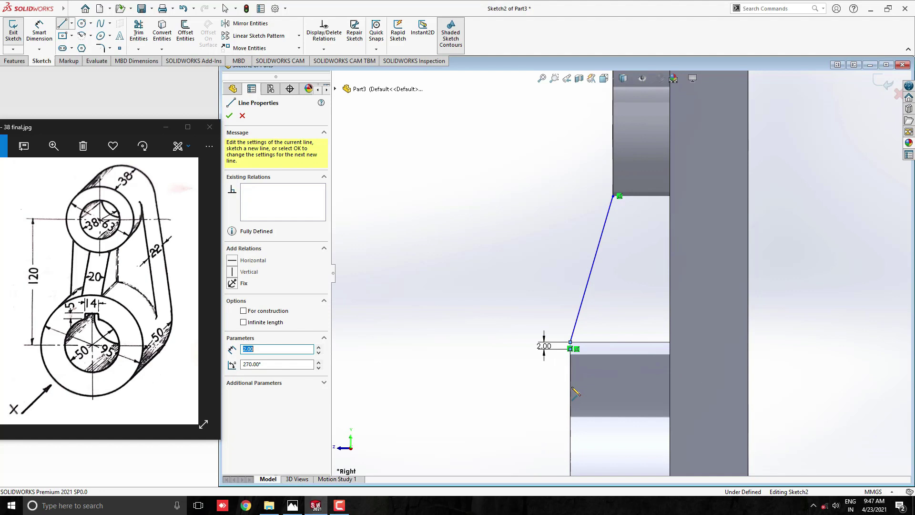
key(Escape)
- Orbit the model into a 3-D view to check Sketch2
scroll(590, 347, up, 6)
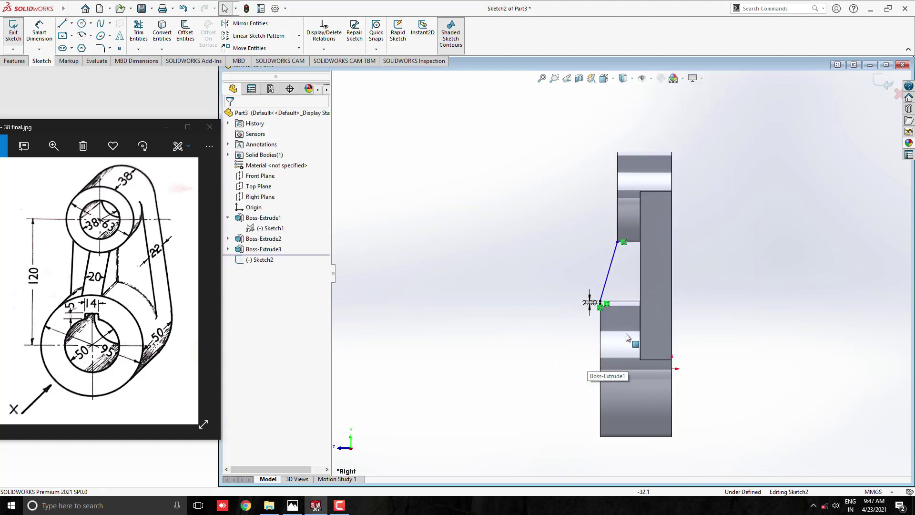
mouse_move(625, 333)
middle_down()
mouse_move(686, 306)
mouse_move(664, 316)
middle_up()
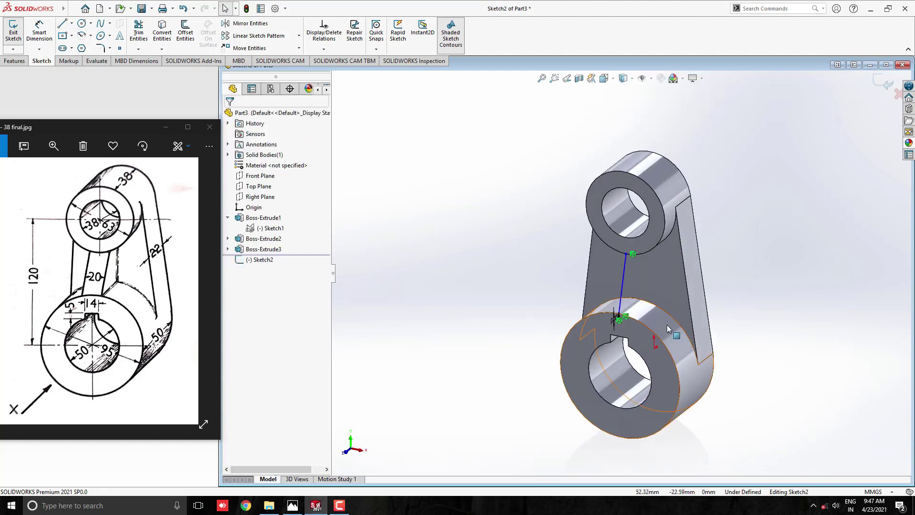
scroll(650, 318, down, 4)
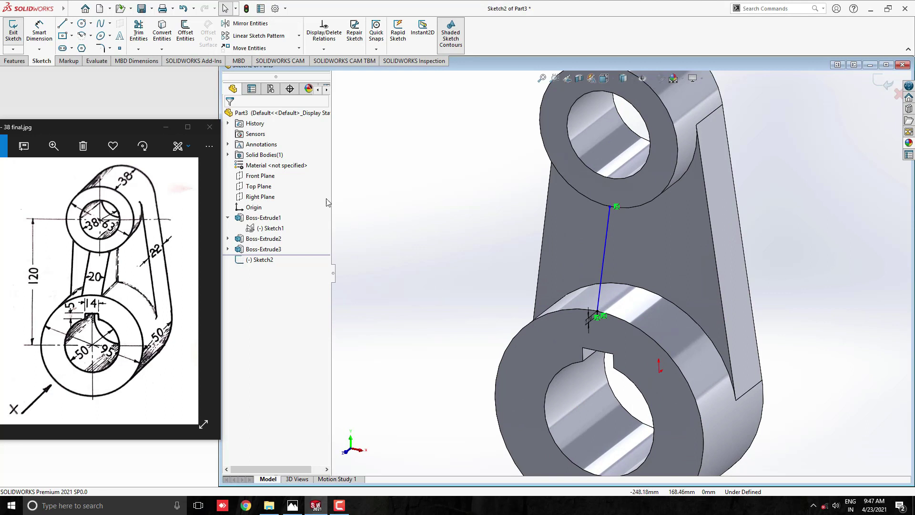
click(12, 62)
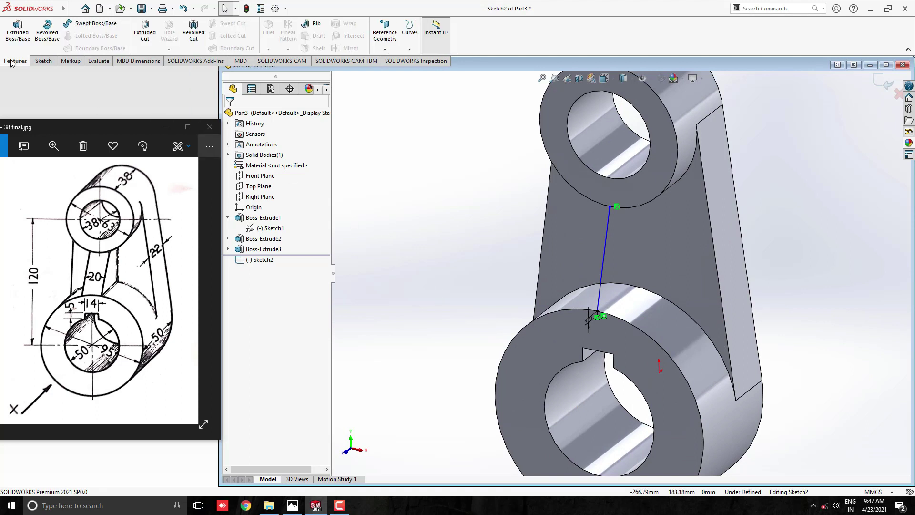
- Create Rib1 from Sketch2 with the material side flipped and a 20 mm thickness
click(315, 27)
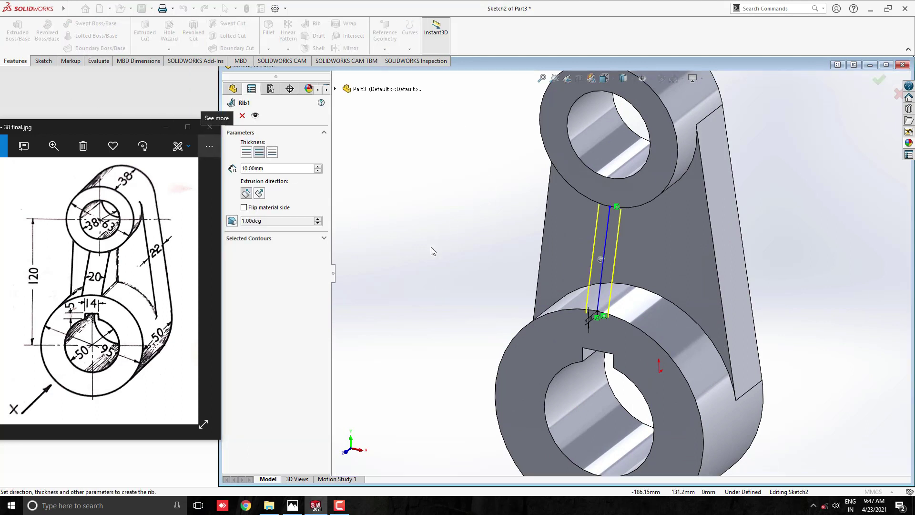
scroll(593, 279, down, 2)
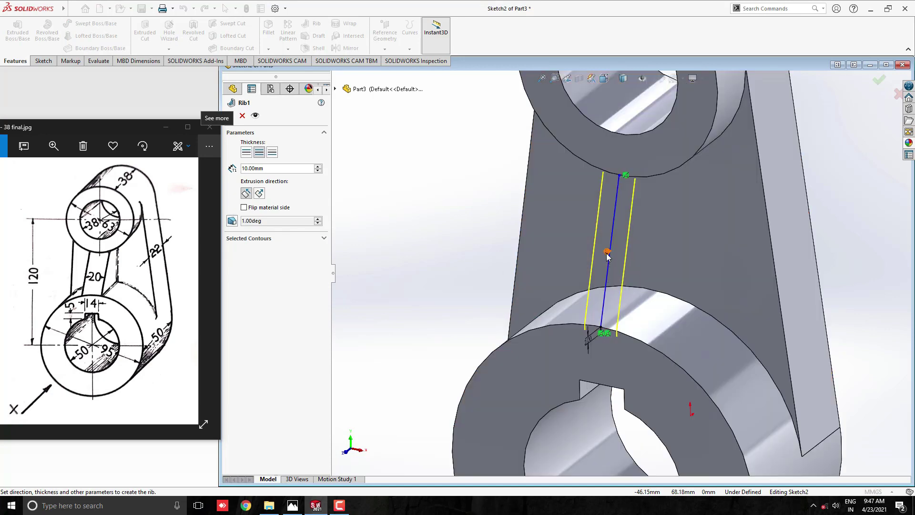
click(611, 251)
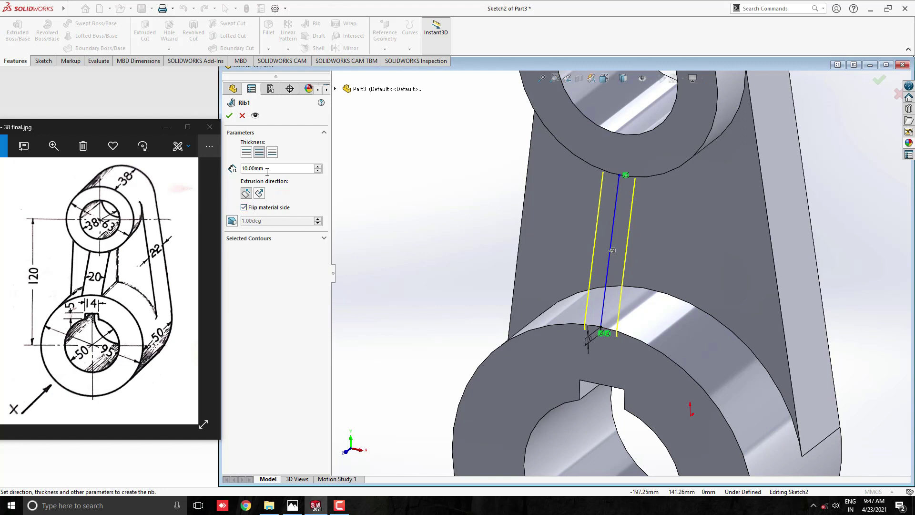
text(20)
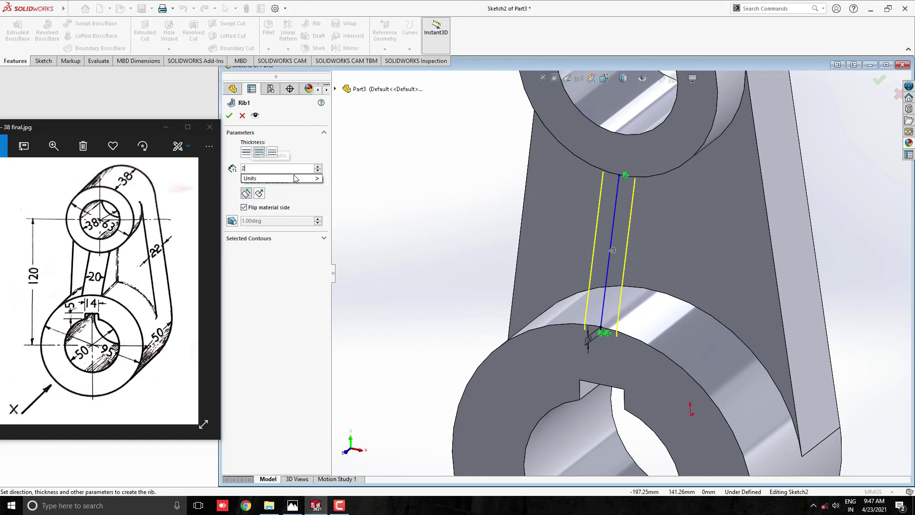
key(Return)
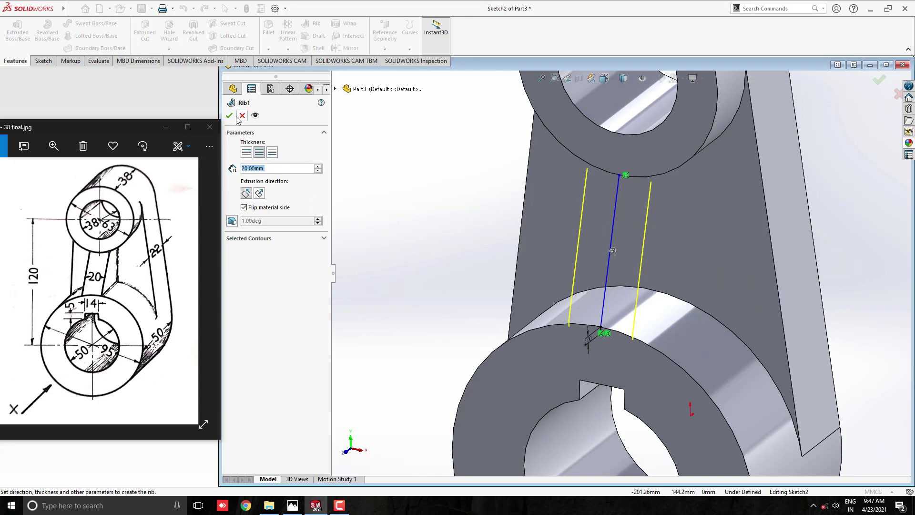
key(Return)
click(440, 181)
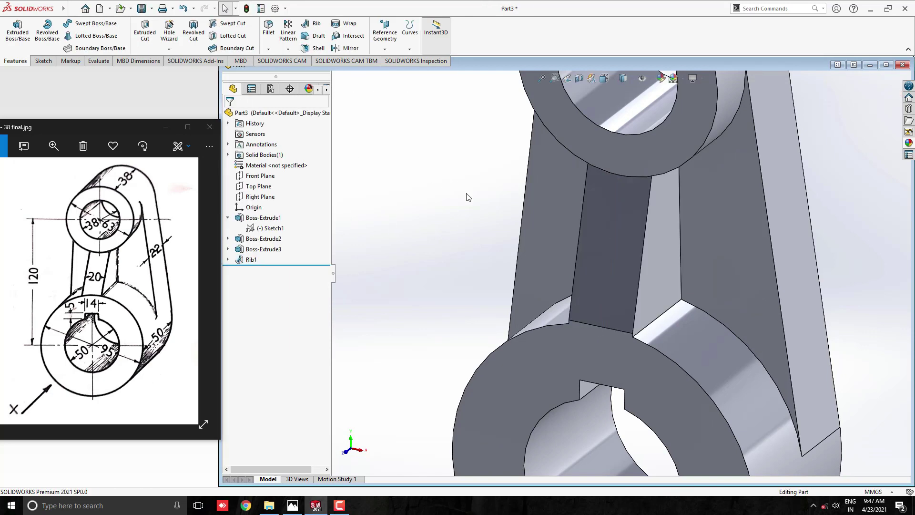
scroll(635, 270, up, 5)
key(Down)
key(Down)
key(Down)
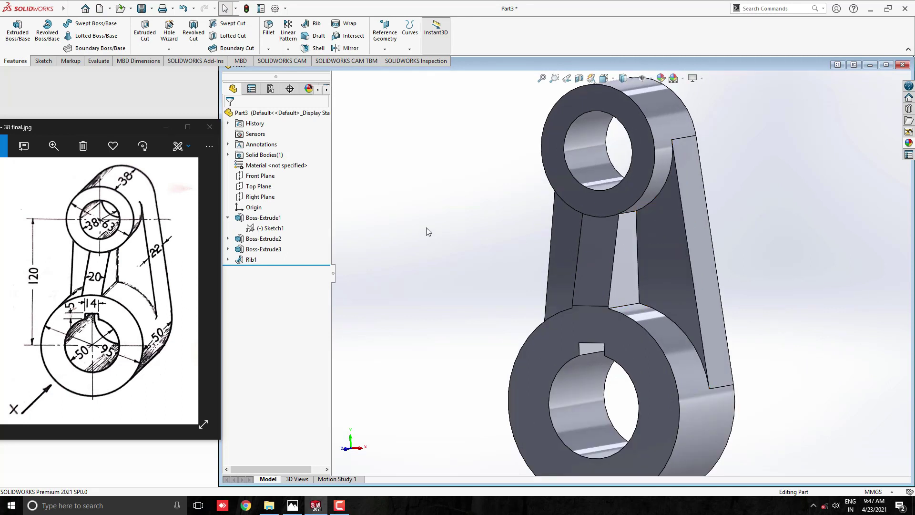
- Start a 2.5 mm fillet on the rib's vertical edge and the lower hub's curved edge
click(274, 33)
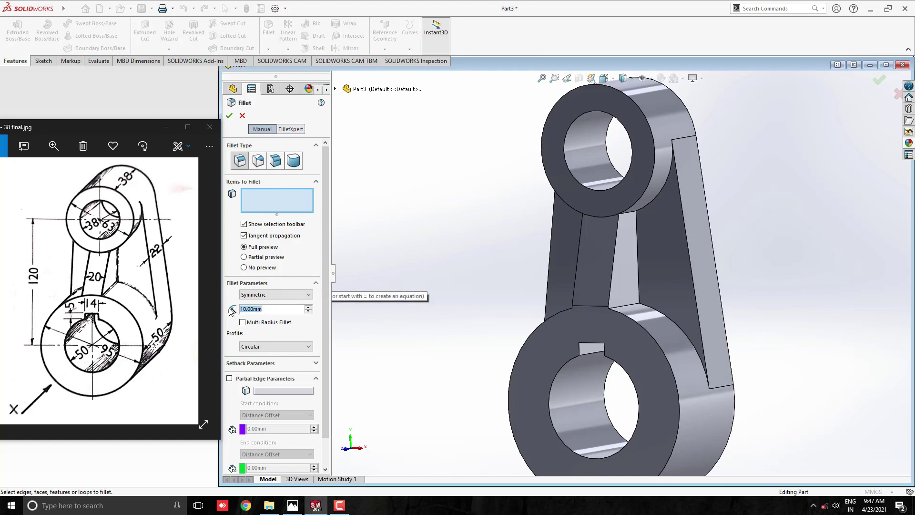
text(2.5)
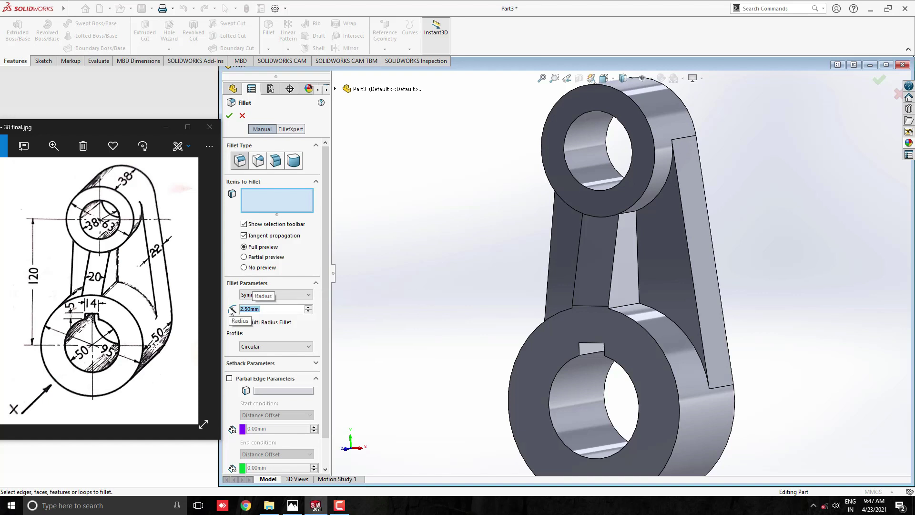
scroll(590, 313, down, 5)
click(655, 281)
click(657, 312)
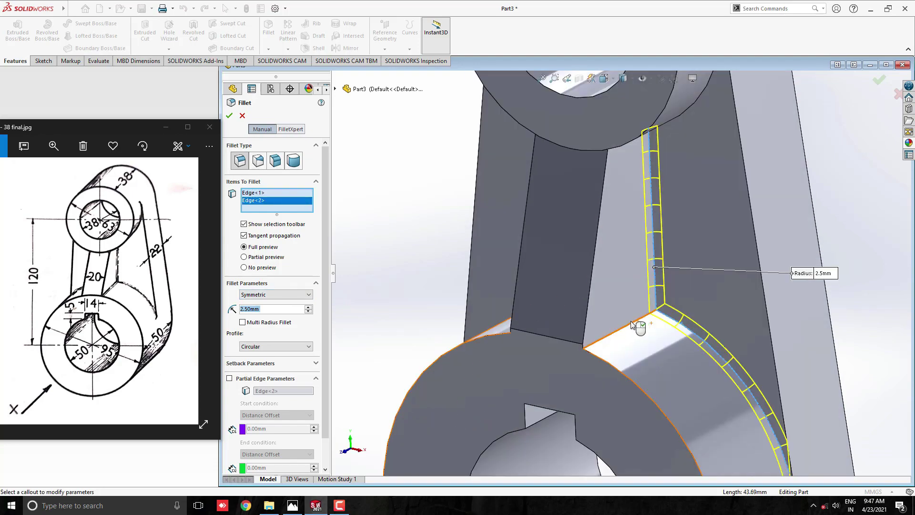
click(631, 324)
- Add the remaining rib, web and hub edges, ten in total, and accept Fillet1
middle_drag(631, 323, 477, 324)
click(571, 333)
click(476, 324)
click(447, 326)
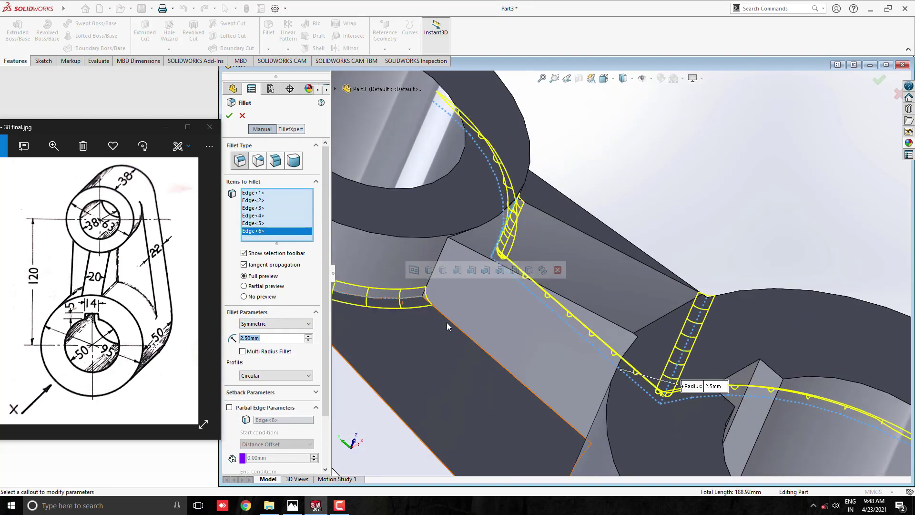
click(433, 270)
middle_drag(433, 270, 577, 448)
click(577, 447)
click(583, 381)
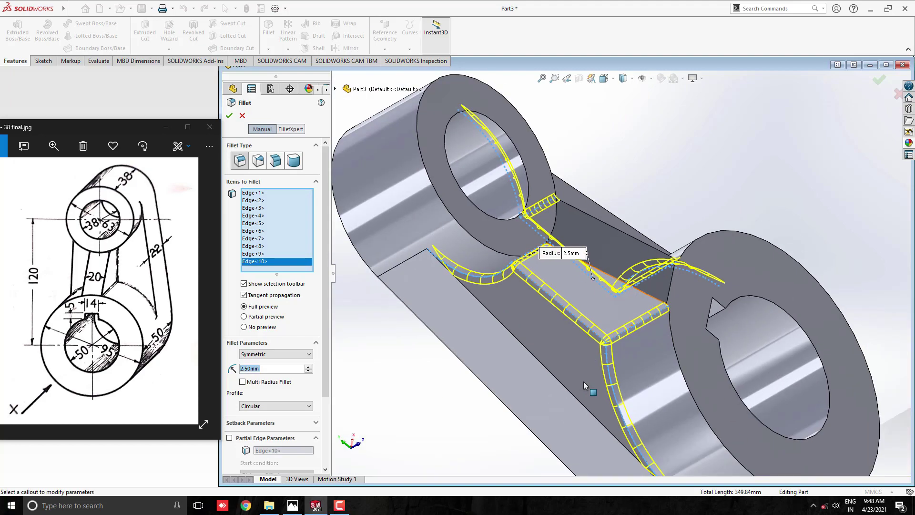
click(879, 80)
- Maximize the part window and orbit the part to a new view
click(682, 79)
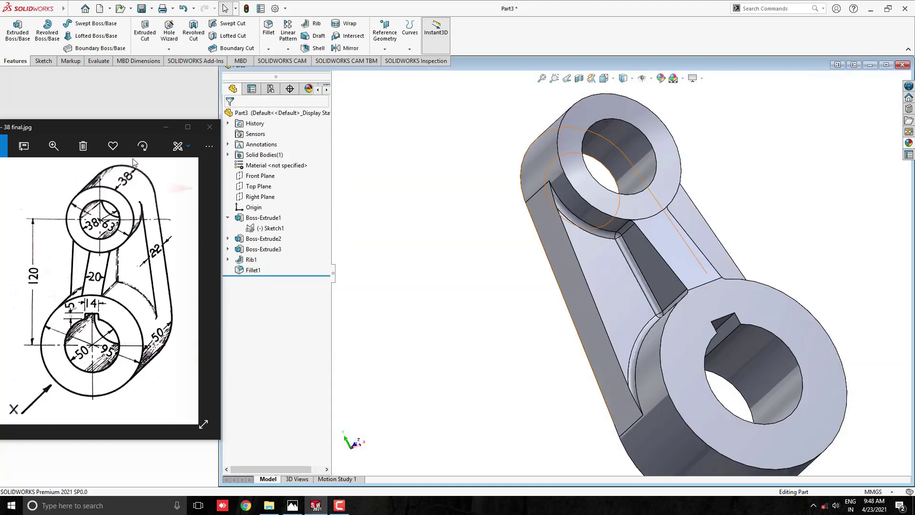
click(166, 127)
click(886, 64)
middle_drag(572, 239, 781, 239)
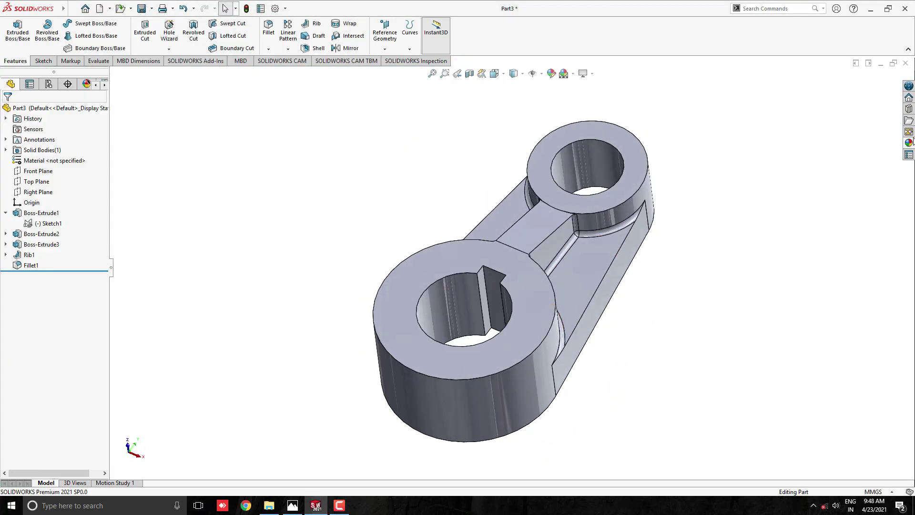
- Apply a Metal > Magnesium appearance from the Appearances library to the whole part
click(911, 141)
scroll(821, 144, down, 1)
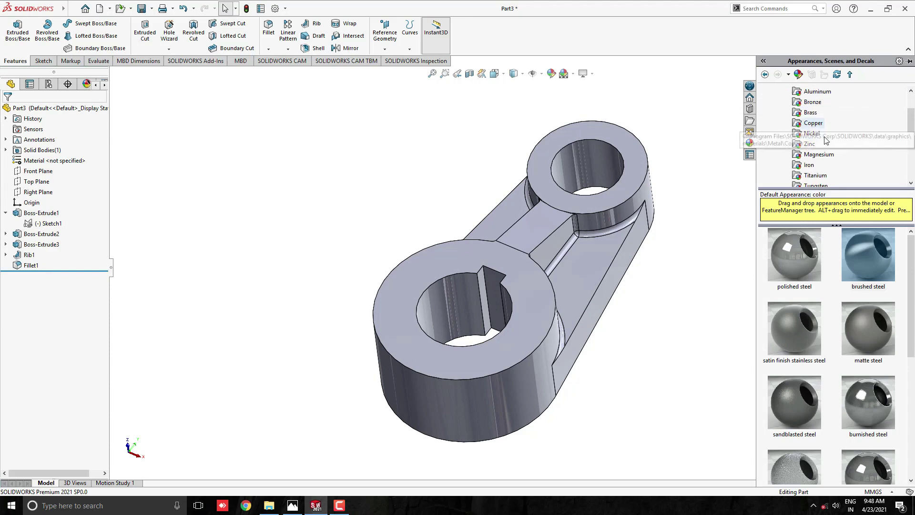
click(817, 151)
drag(793, 254, 605, 269)
click(605, 270)
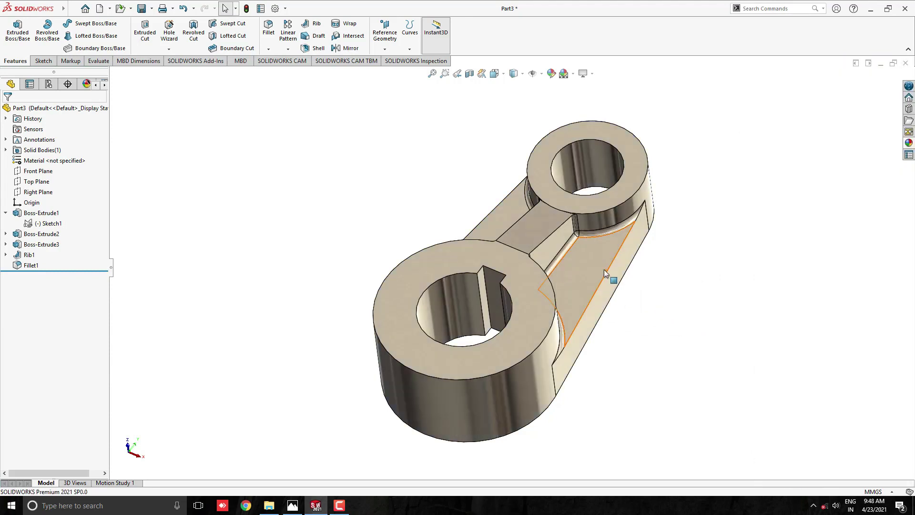